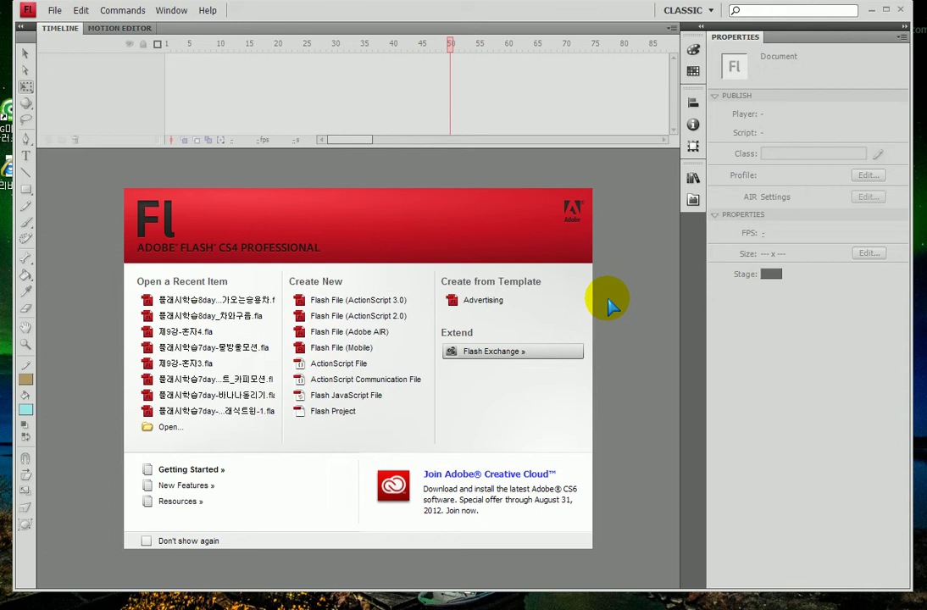
- Create a new Flash File (ActionScript 2.0) and save it as 플래시학습8day_나비와별애니
{"action": "left_click", "coordinate": [322, 316]}
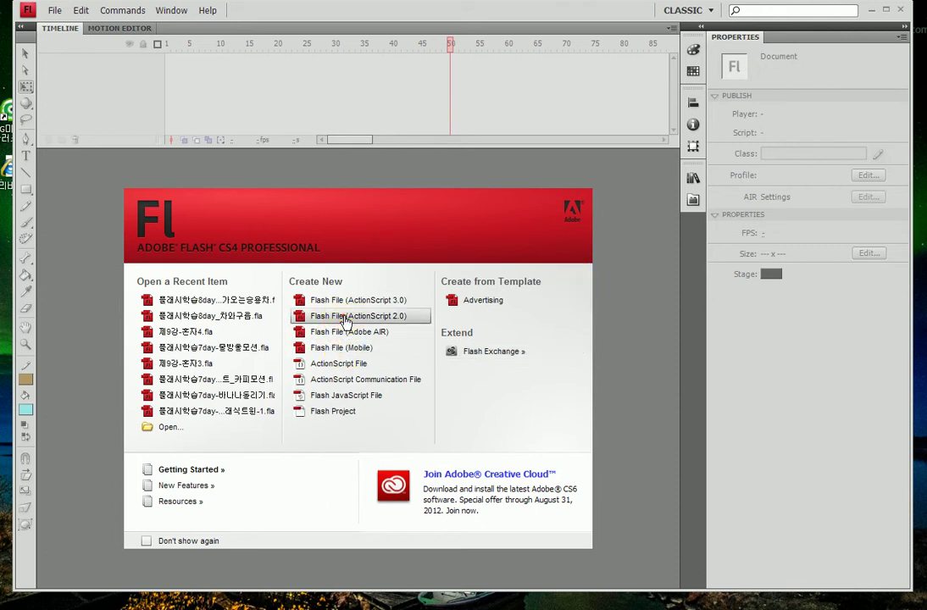
{"action": "key", "text": "ctrl+s"}
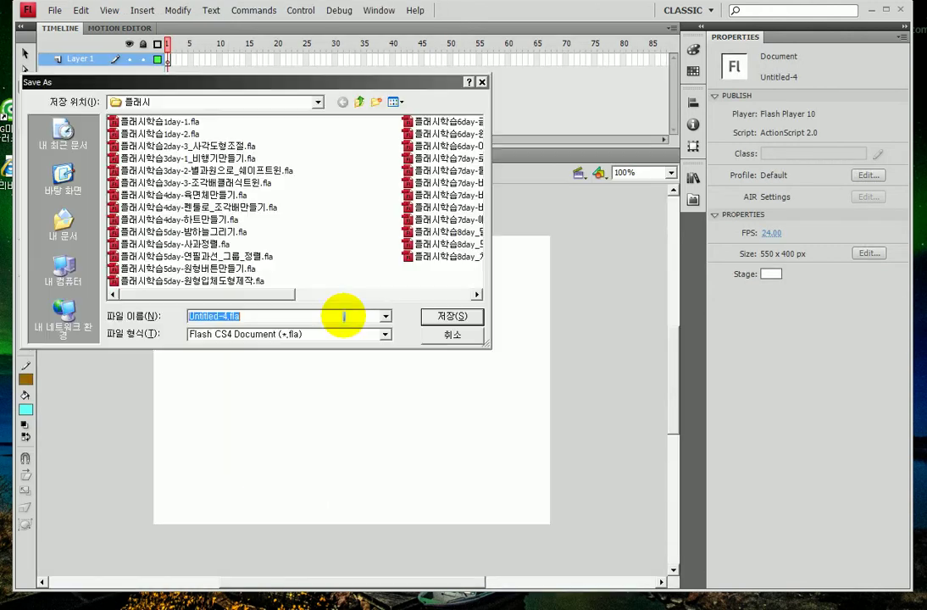
{"action": "left_click", "coordinate": [428, 256]}
{"action": "left_click_drag", "start_coordinate": [303, 316], "coordinate": [254, 316]}
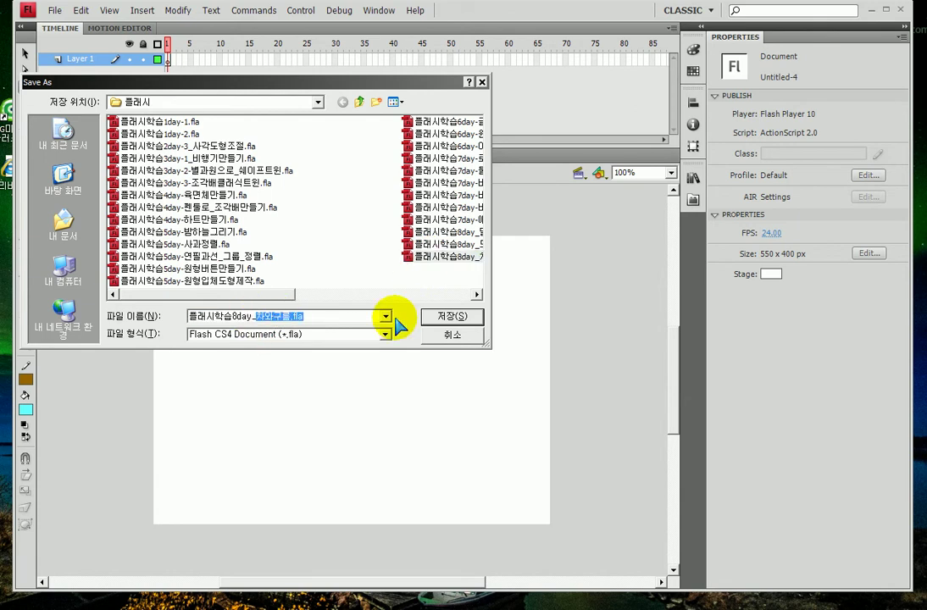
{"action": "type", "text": "나비와별애니"}
{"action": "key", "text": "Return"}
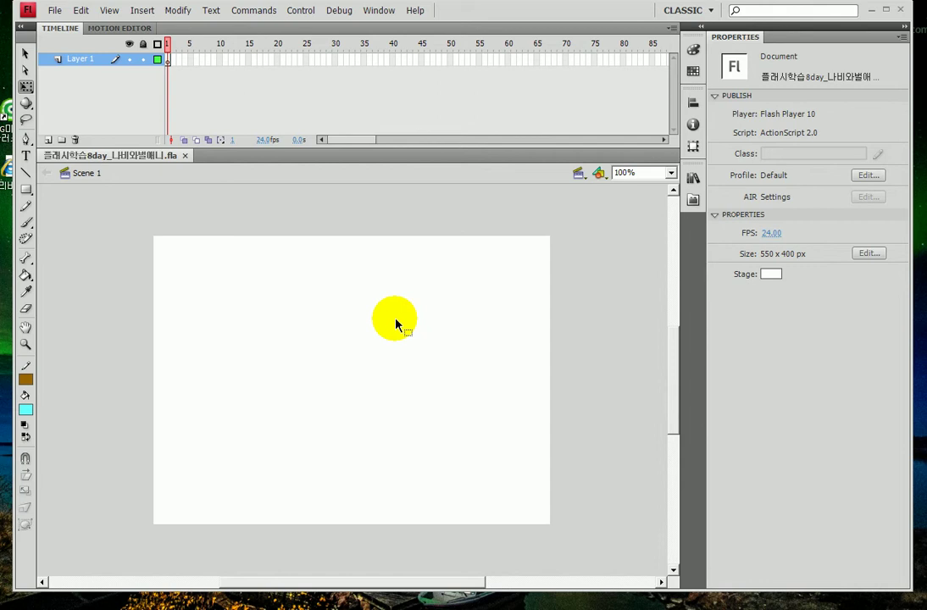
- Import Bee.png and Butterfly.png from the 제11강 folder into the library
{"action": "left_click", "coordinate": [54, 10]}
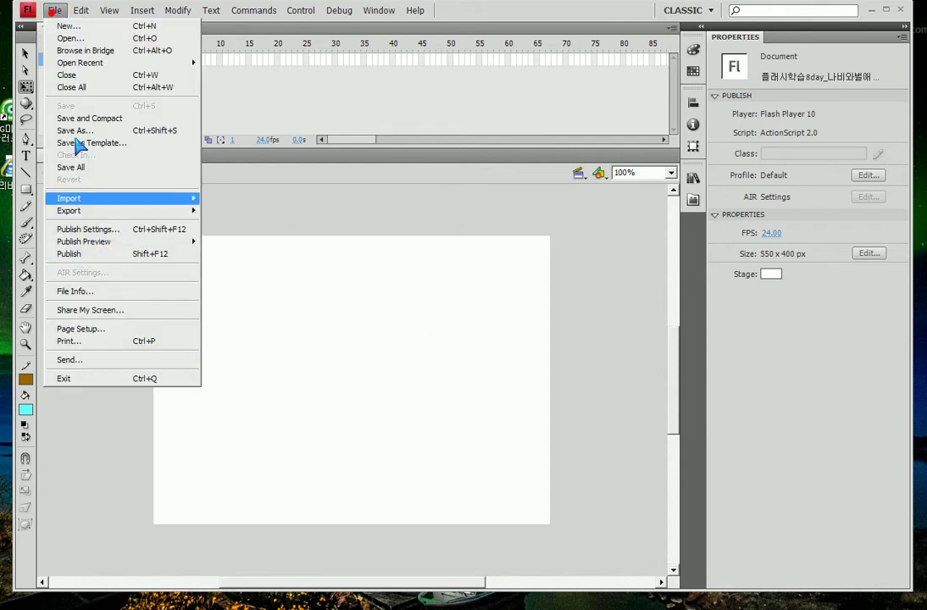
{"action": "mouse_move", "coordinate": [120, 197]}
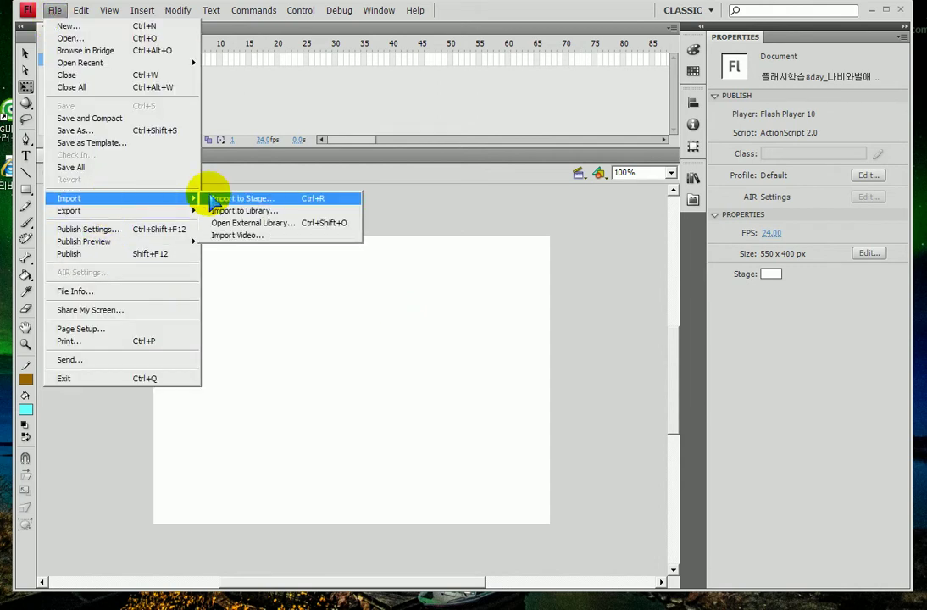
{"action": "left_click", "coordinate": [244, 210]}
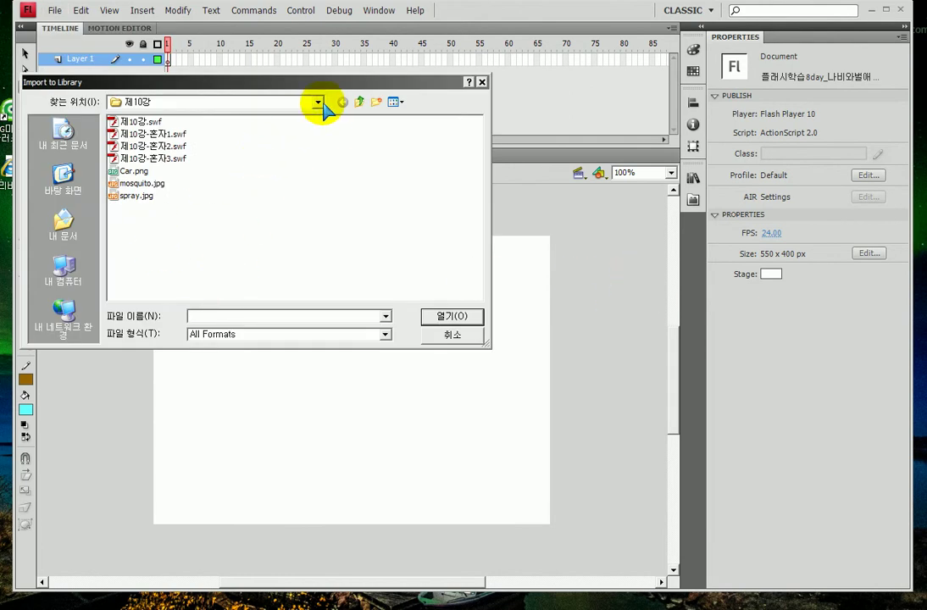
{"action": "left_click", "coordinate": [359, 102]}
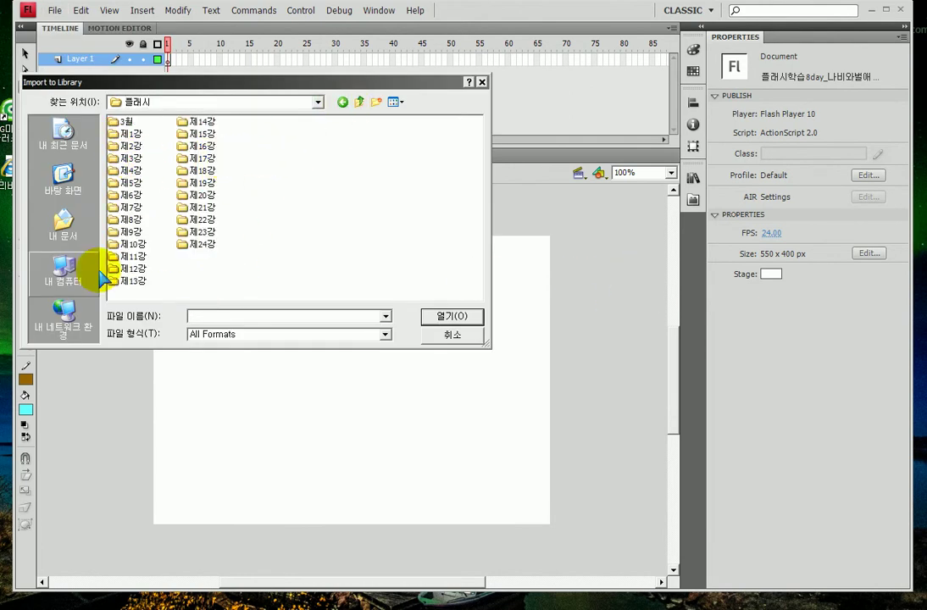
{"action": "double_click", "coordinate": [129, 256]}
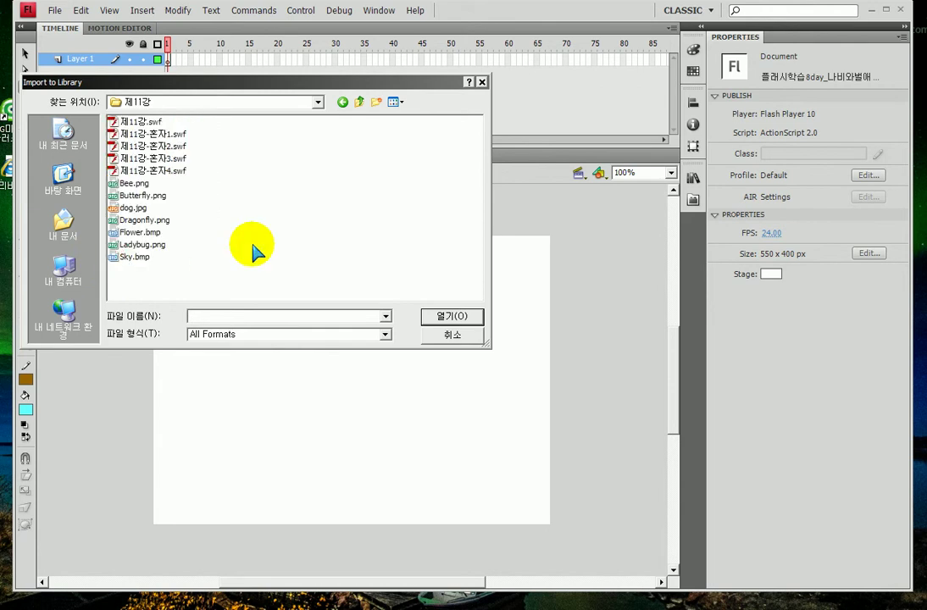
{"action": "left_click", "coordinate": [395, 101]}
{"action": "left_click", "coordinate": [420, 117]}
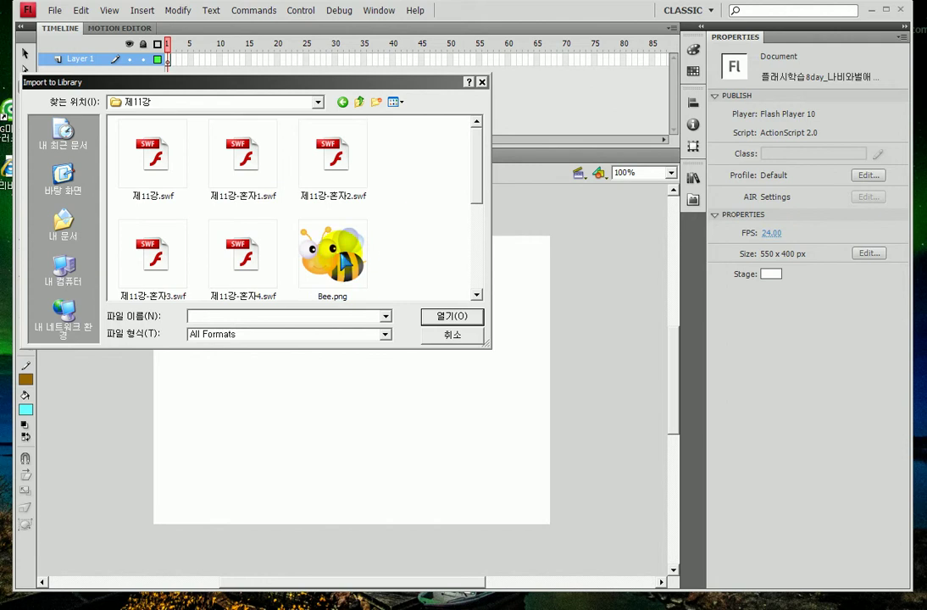
{"action": "left_click", "coordinate": [291, 215]}
{"action": "scroll", "coordinate": [418, 246], "scroll_direction": "down", "scroll_amount": 1}
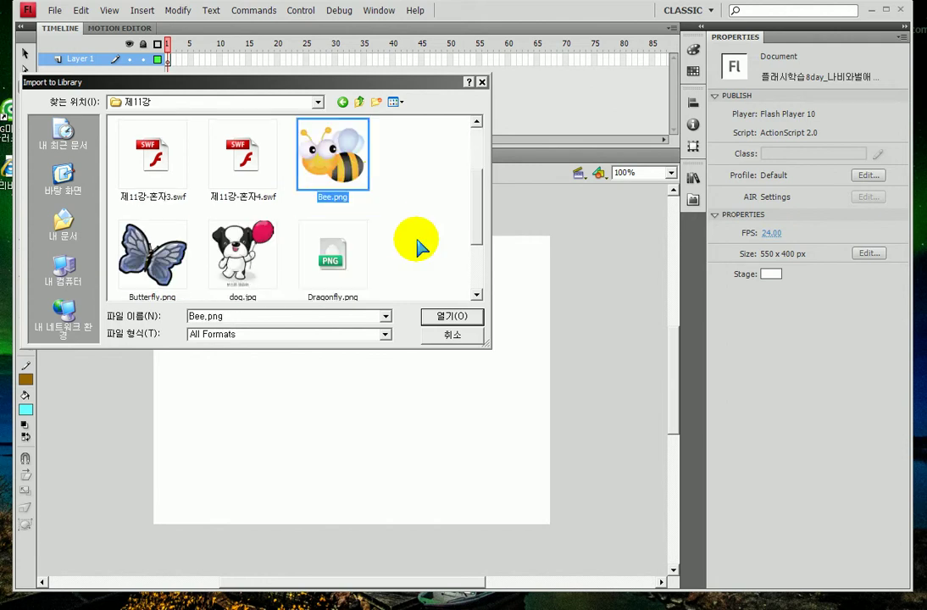
{"action": "left_click", "coordinate": [144, 250], "text": "ctrl"}
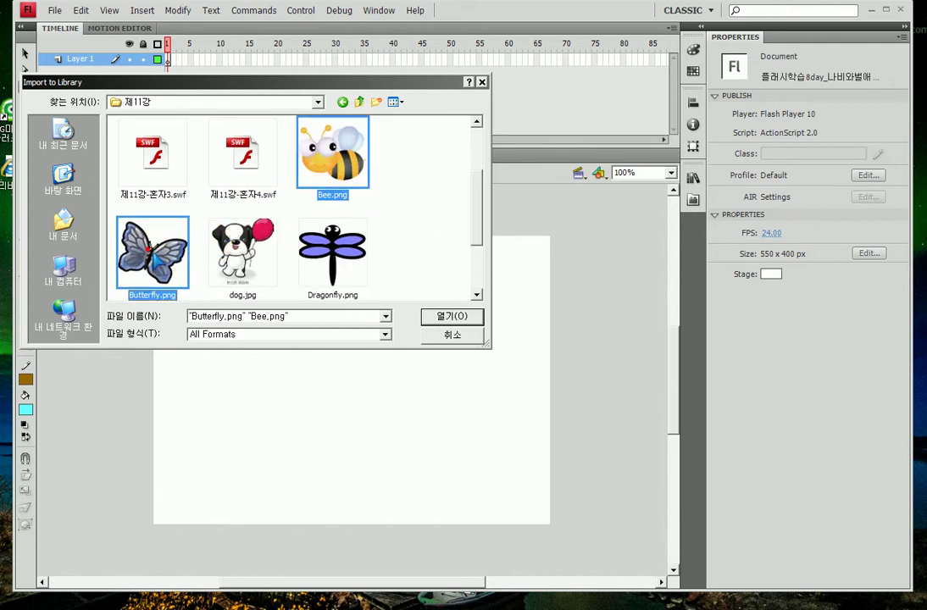
{"action": "left_click", "coordinate": [449, 319]}
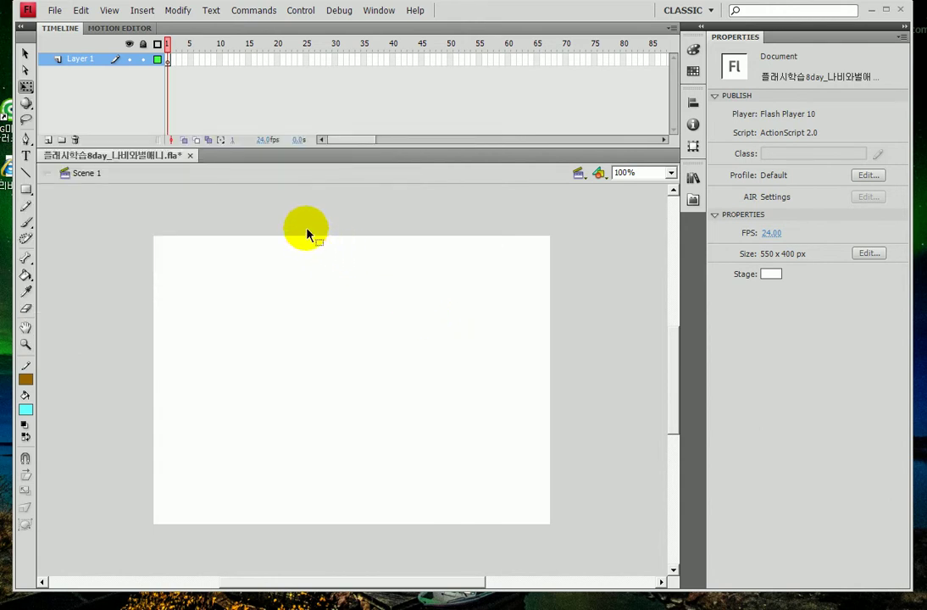
- Preview the library symbols and place the bee symbol, Symbol 2, on the stage at about X 201, Y 115
{"action": "left_click", "coordinate": [693, 178]}
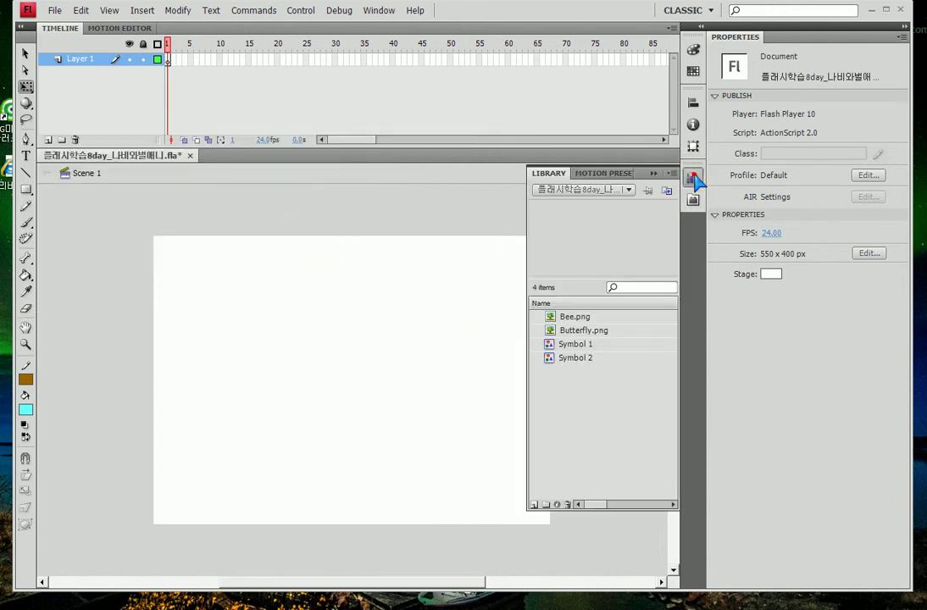
{"action": "left_click", "coordinate": [570, 329]}
{"action": "left_click", "coordinate": [573, 346]}
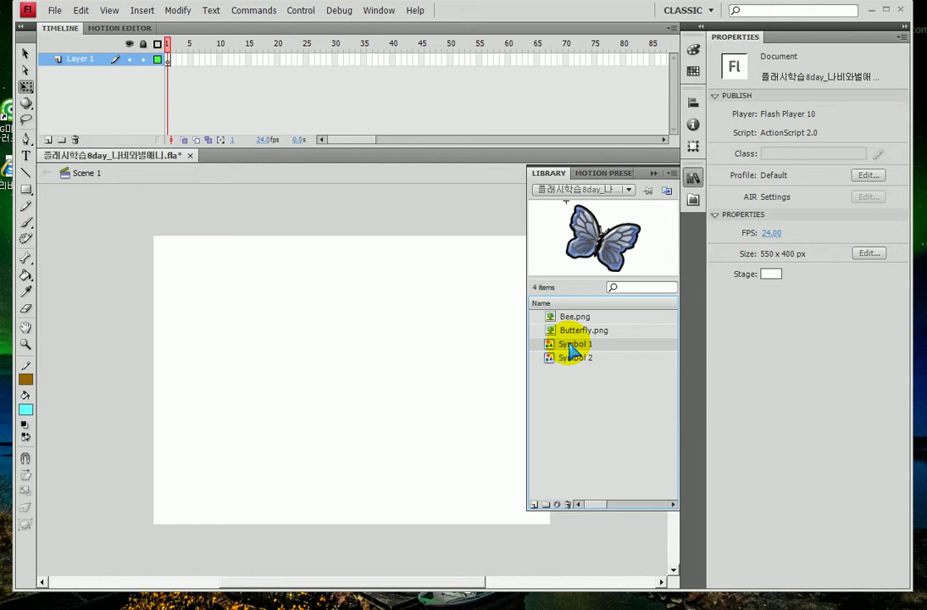
{"action": "left_click", "coordinate": [573, 349]}
{"action": "left_click", "coordinate": [577, 359]}
{"action": "left_click_drag", "start_coordinate": [606, 269], "coordinate": [347, 365]}
{"action": "left_click", "coordinate": [652, 174]}
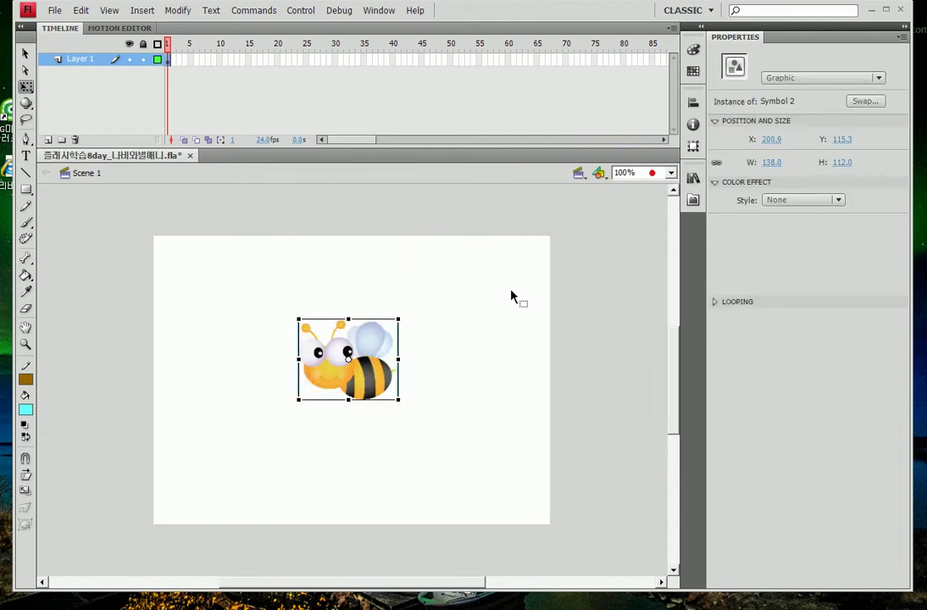
- Move the bee just outside the stage's right edge, to about X 564, Y 181
{"action": "left_click_drag", "start_coordinate": [369, 366], "coordinate": [585, 373]}
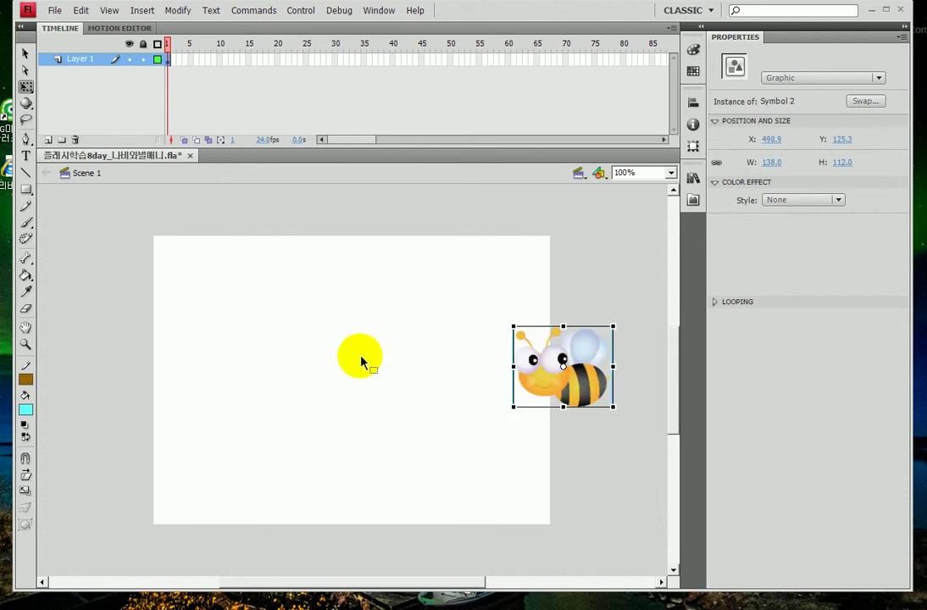
{"action": "left_click_drag", "start_coordinate": [362, 363], "coordinate": [236, 337]}
{"action": "left_click_drag", "start_coordinate": [455, 388], "coordinate": [517, 438]}
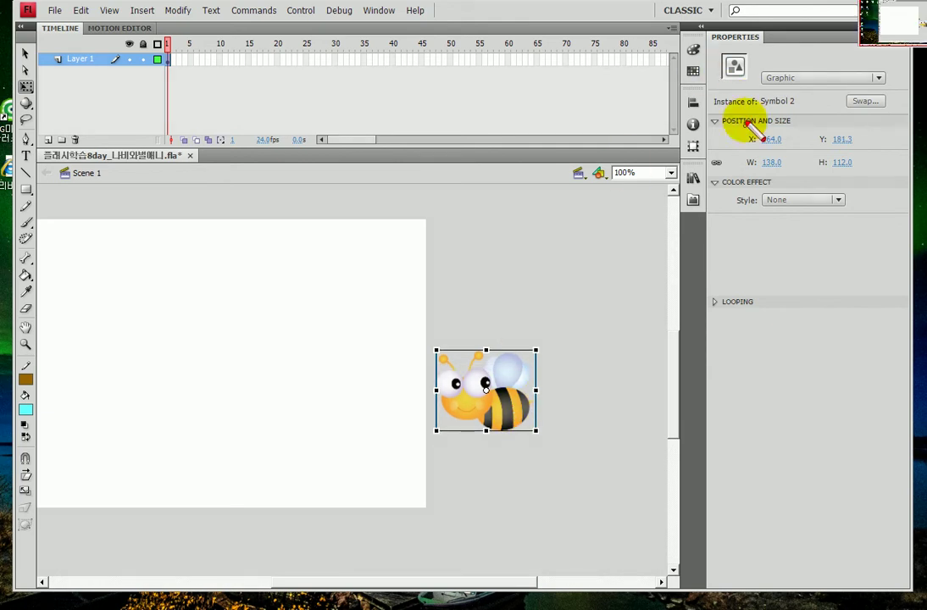
{"action": "mouse_move", "coordinate": [787, 94]}
{"action": "left_mouse_down"}
{"action": "mouse_move", "coordinate": [824, 103]}
{"action": "mouse_move", "coordinate": [784, 110]}
{"action": "left_mouse_up"}
{"action": "mouse_move", "coordinate": [519, 388]}
{"action": "left_mouse_down"}
{"action": "mouse_move", "coordinate": [541, 268]}
{"action": "mouse_move", "coordinate": [619, 217]}
{"action": "mouse_move", "coordinate": [677, 148]}
{"action": "mouse_move", "coordinate": [731, 124]}
{"action": "mouse_move", "coordinate": [711, 116]}
{"action": "mouse_move", "coordinate": [753, 100]}
{"action": "mouse_move", "coordinate": [718, 161]}
{"action": "left_mouse_up"}
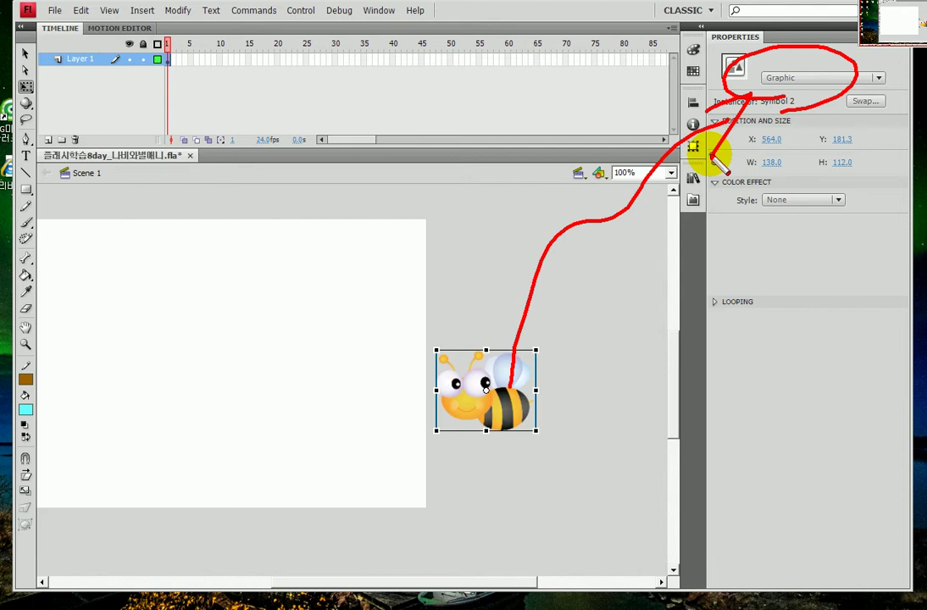
{"action": "key", "text": "Escape"}
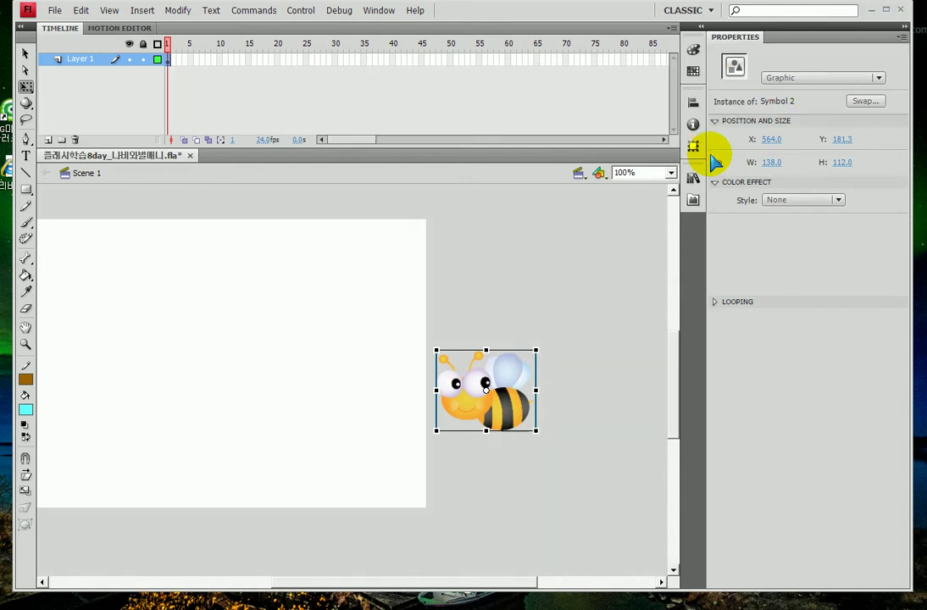
- Insert a keyframe at frame 50 and move the bee past the stage's left edge, to about X -149, Y 107
{"action": "left_click", "coordinate": [381, 408]}
{"action": "key", "text": "ctrl+minus"}
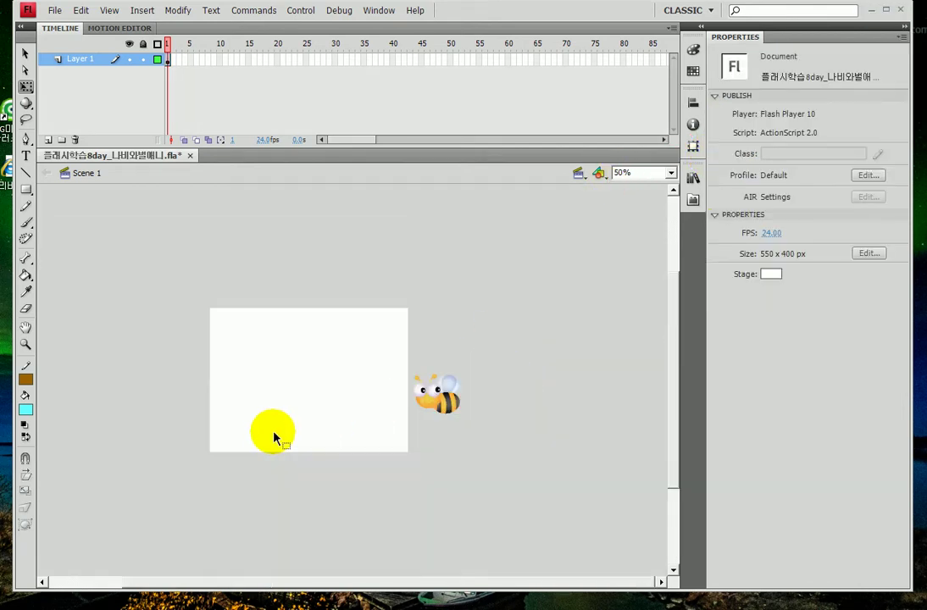
{"action": "left_click", "coordinate": [26, 344]}
{"action": "left_click_drag", "start_coordinate": [101, 273], "coordinate": [439, 480]}
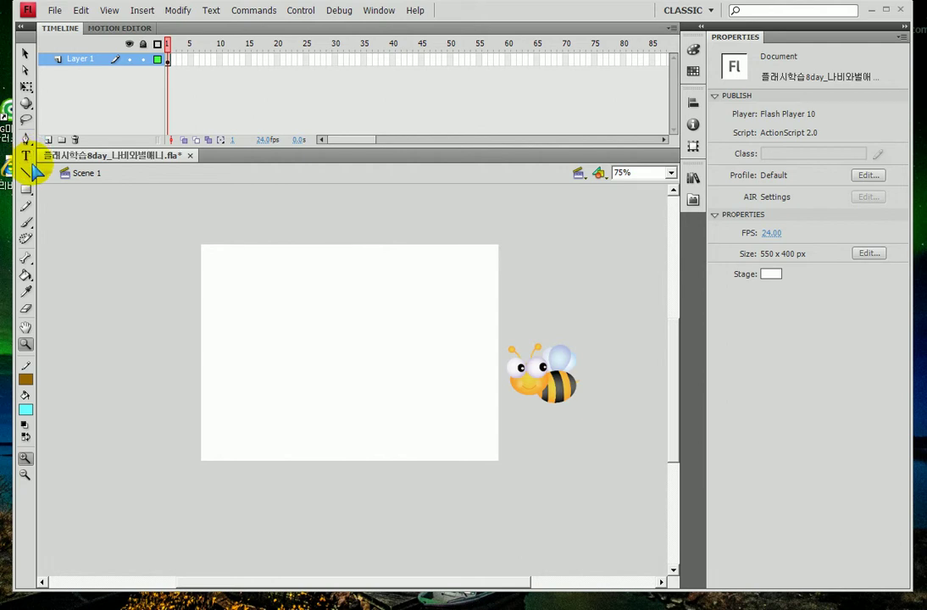
{"action": "left_click", "coordinate": [450, 58]}
{"action": "key", "text": "F6"}
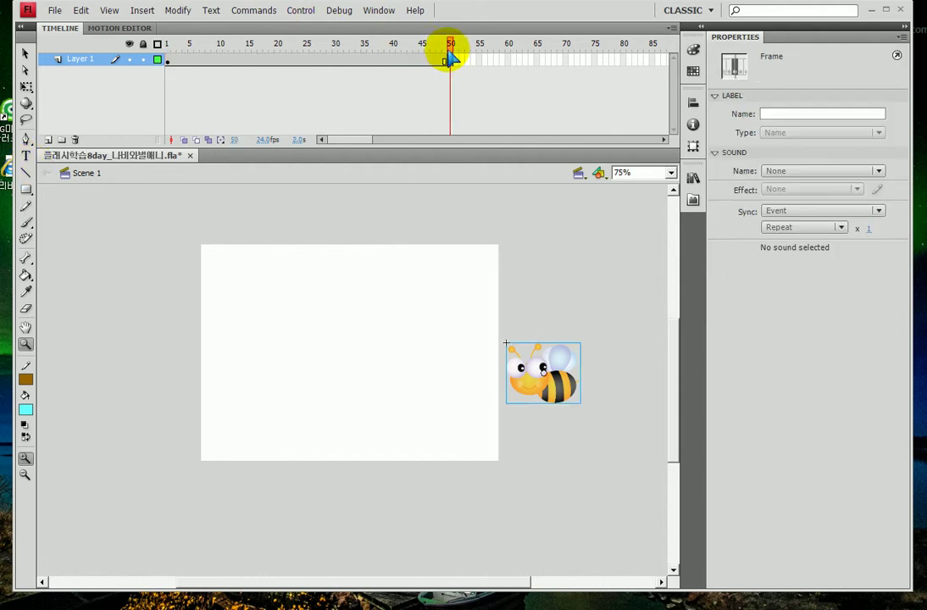
{"action": "left_click", "coordinate": [26, 53]}
{"action": "left_click_drag", "start_coordinate": [557, 385], "coordinate": [171, 348]}
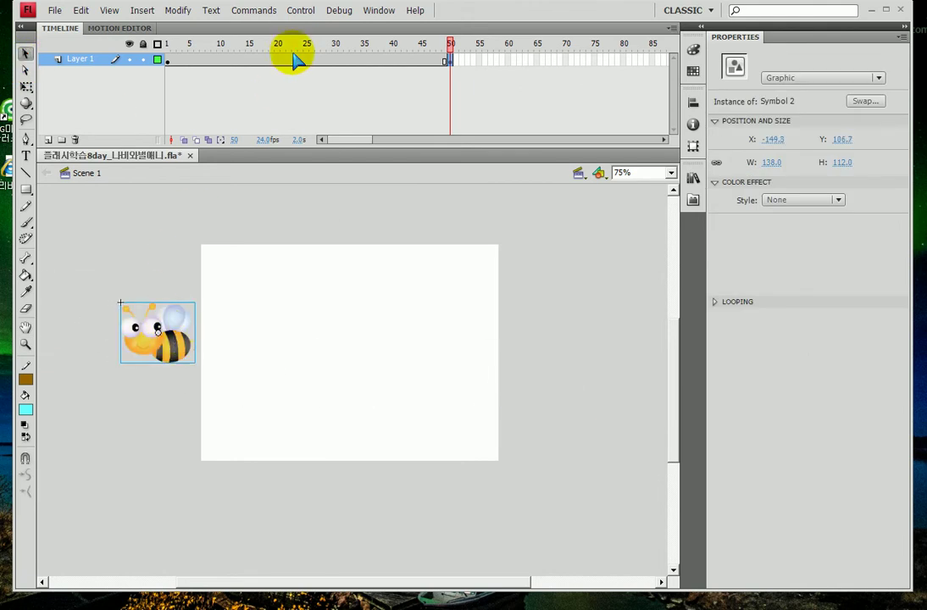
- Create a classic tween between frames 1 and 50 of Layer 1 and test the movie
{"action": "right_click", "coordinate": [289, 56]}
{"action": "left_click", "coordinate": [332, 87]}
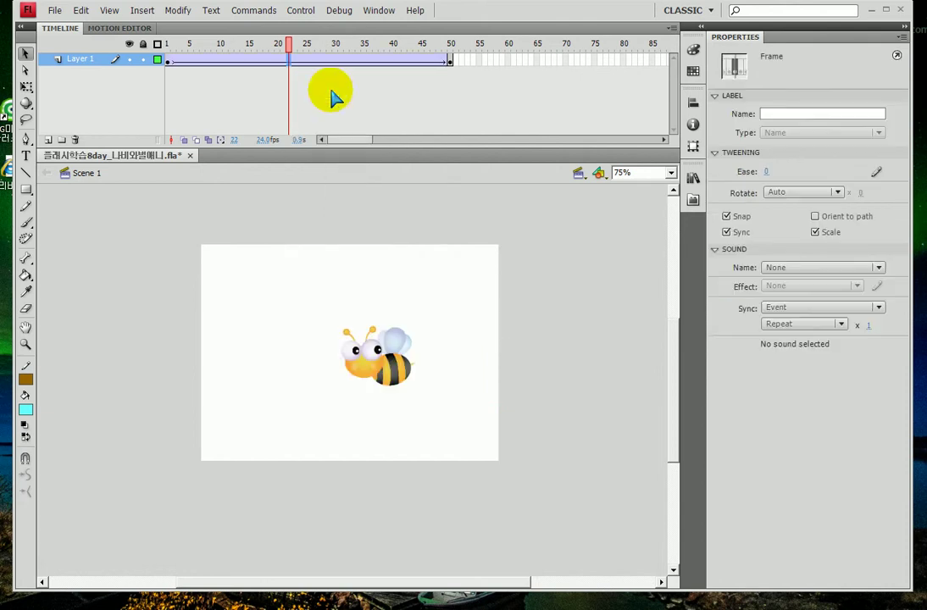
{"action": "key", "text": "ctrl+Return"}
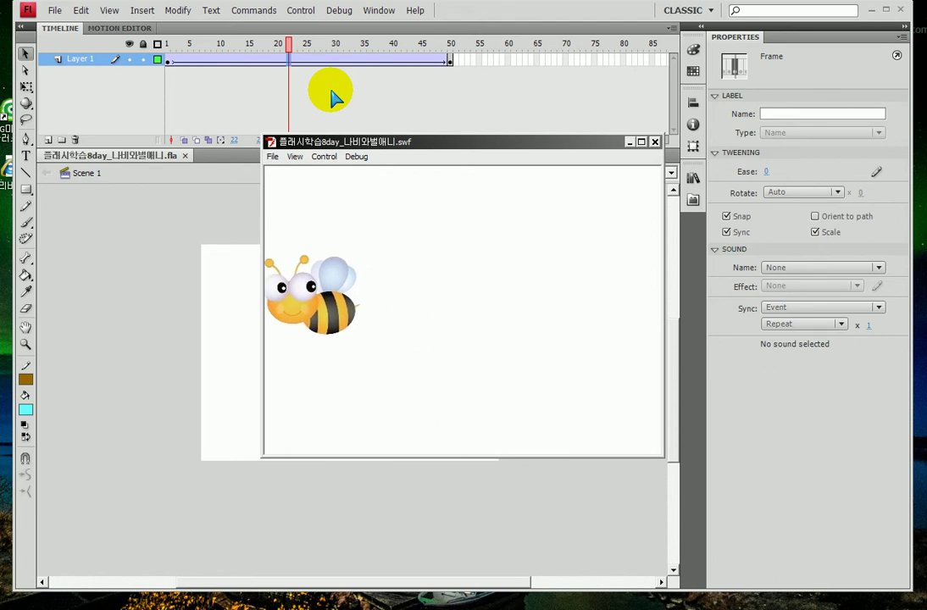
{"action": "left_click", "coordinate": [655, 141]}
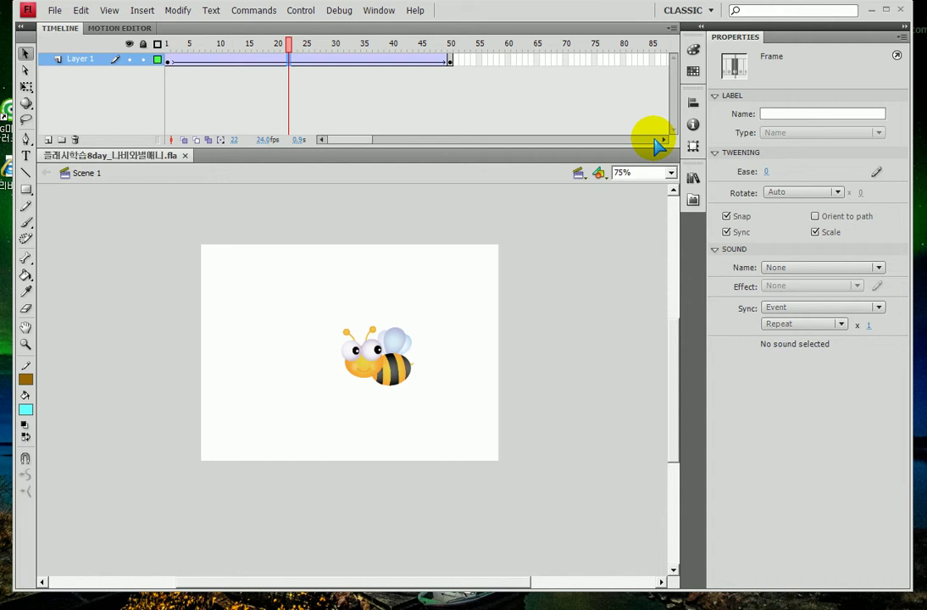
{"action": "left_click", "coordinate": [654, 141]}
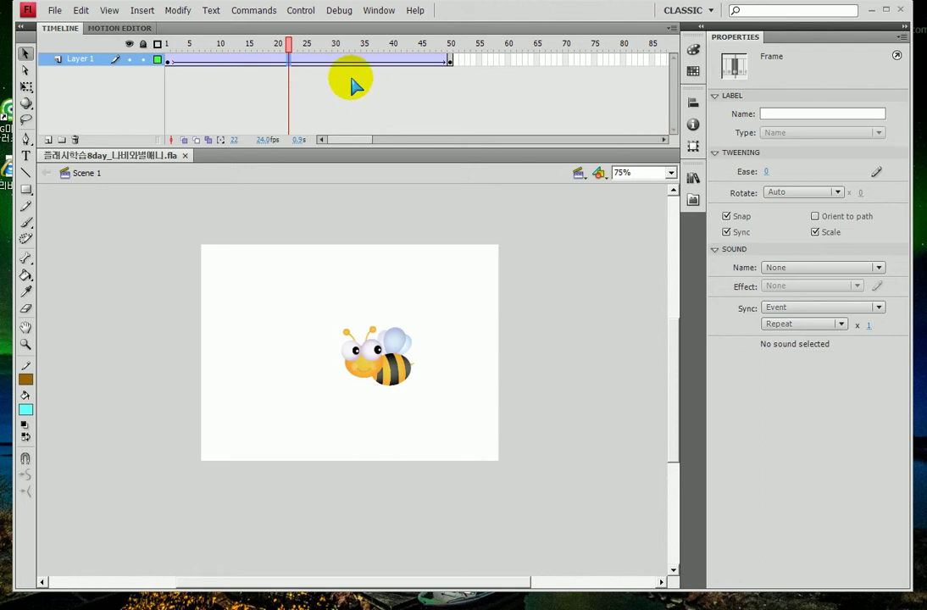
- Add a classic motion guide layer for Layer 1 and lock Layer 1
{"action": "left_click", "coordinate": [101, 106]}
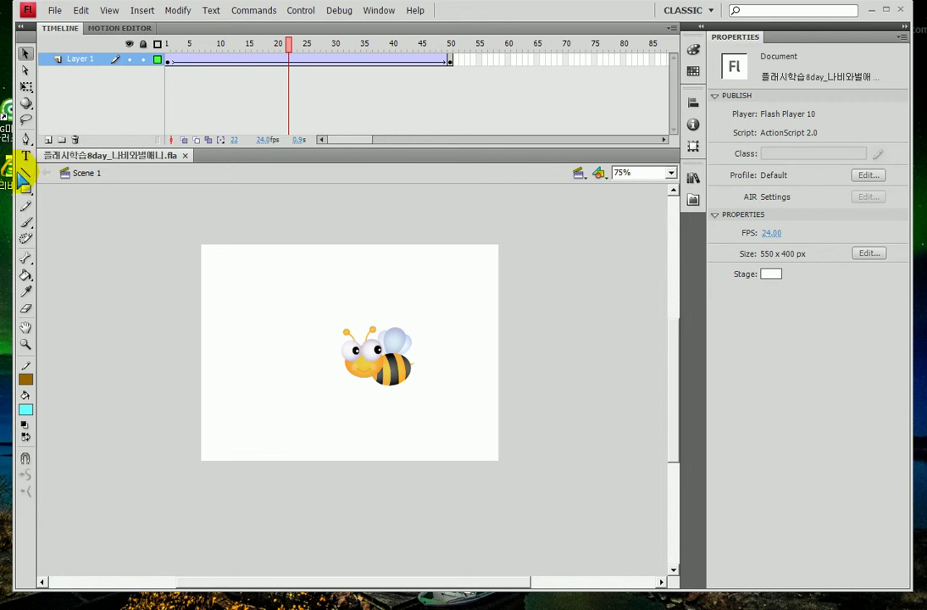
{"action": "right_click", "coordinate": [72, 59]}
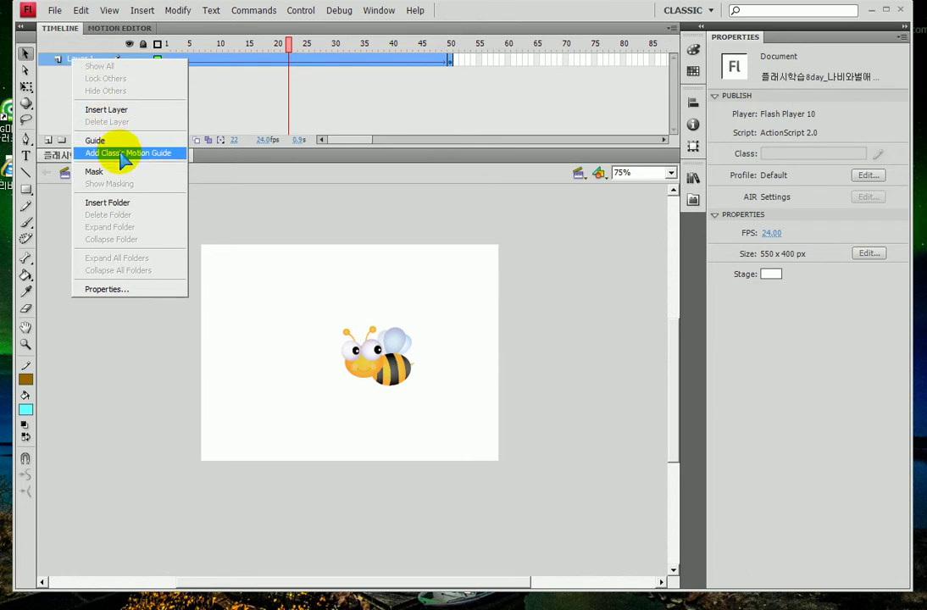
{"action": "left_click", "coordinate": [121, 153]}
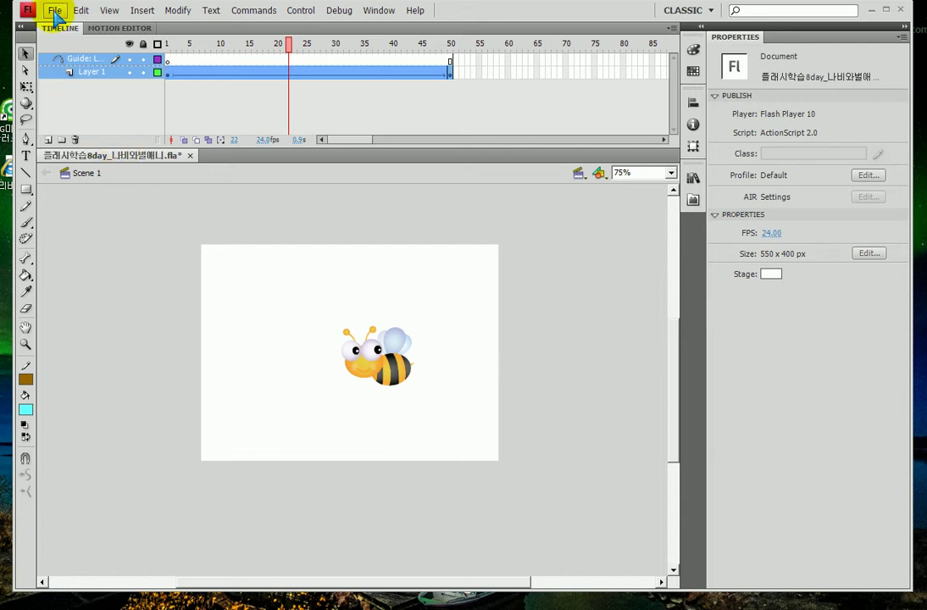
{"action": "left_click", "coordinate": [142, 73]}
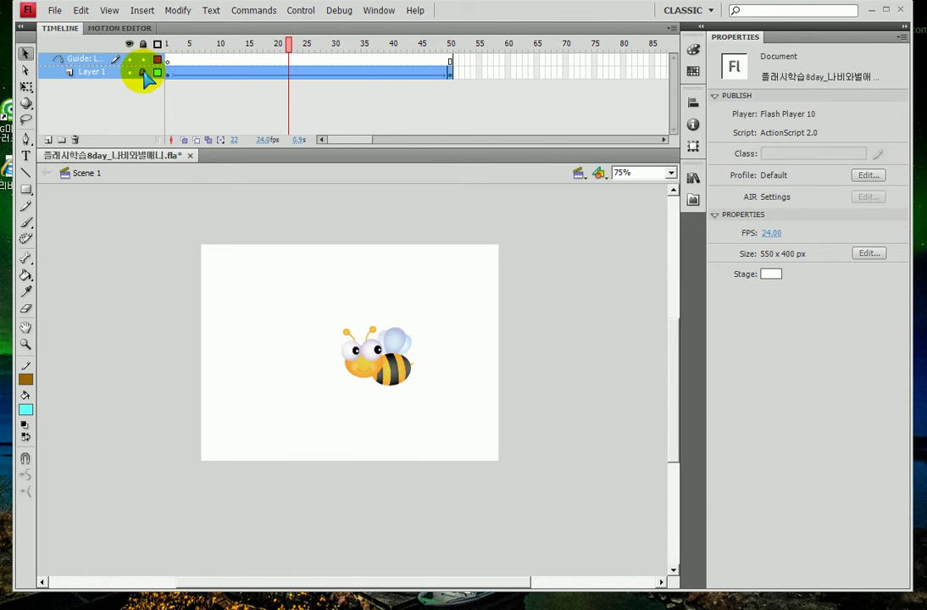
- On frame 1 of the guide layer, set the Pencil tool to a red stroke with a thickness of 9.80
{"action": "left_click", "coordinate": [167, 58]}
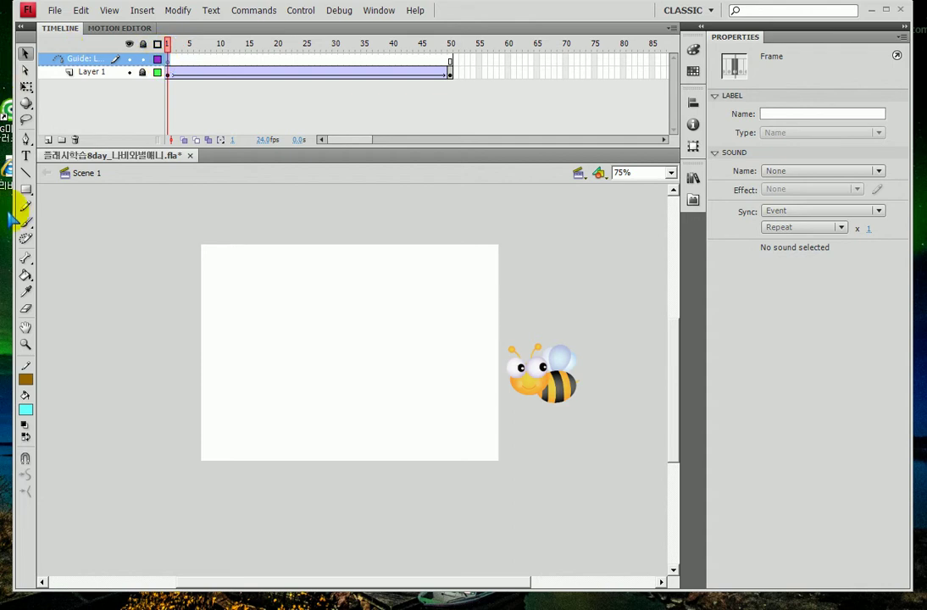
{"action": "left_click", "coordinate": [25, 206]}
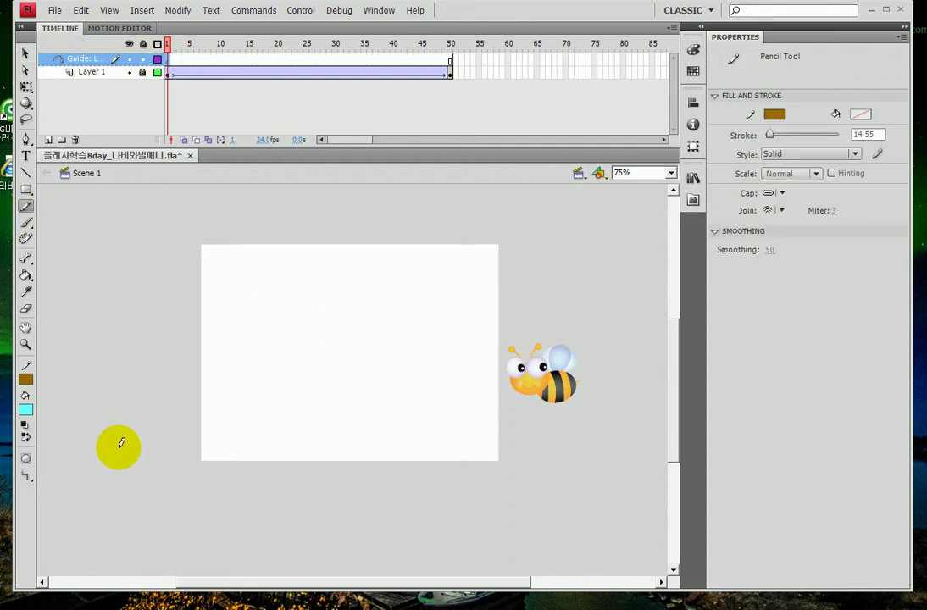
{"action": "left_click", "coordinate": [26, 379]}
{"action": "left_click", "coordinate": [37, 471]}
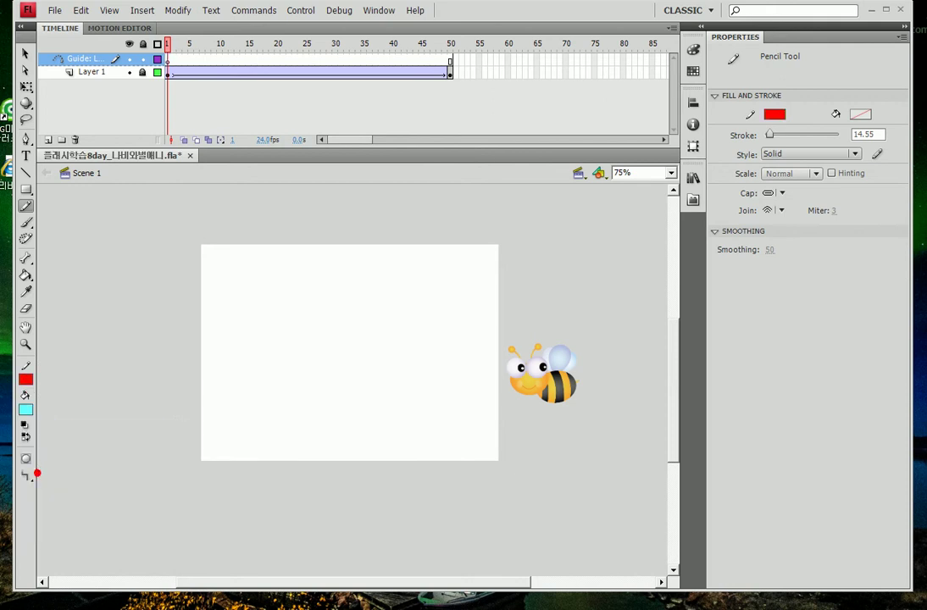
{"action": "left_click_drag", "start_coordinate": [770, 136], "coordinate": [766, 135]}
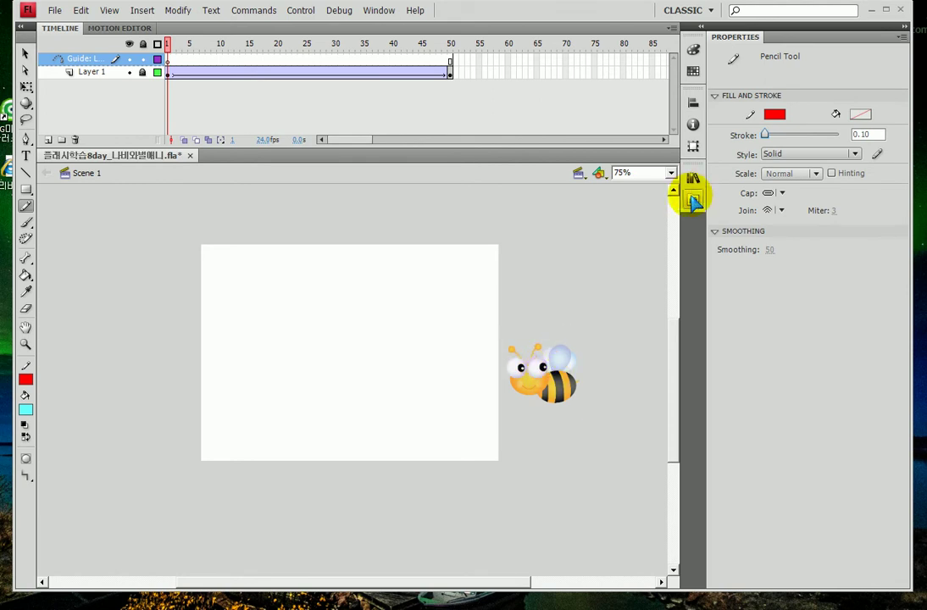
{"action": "left_click_drag", "start_coordinate": [764, 134], "coordinate": [768, 135]}
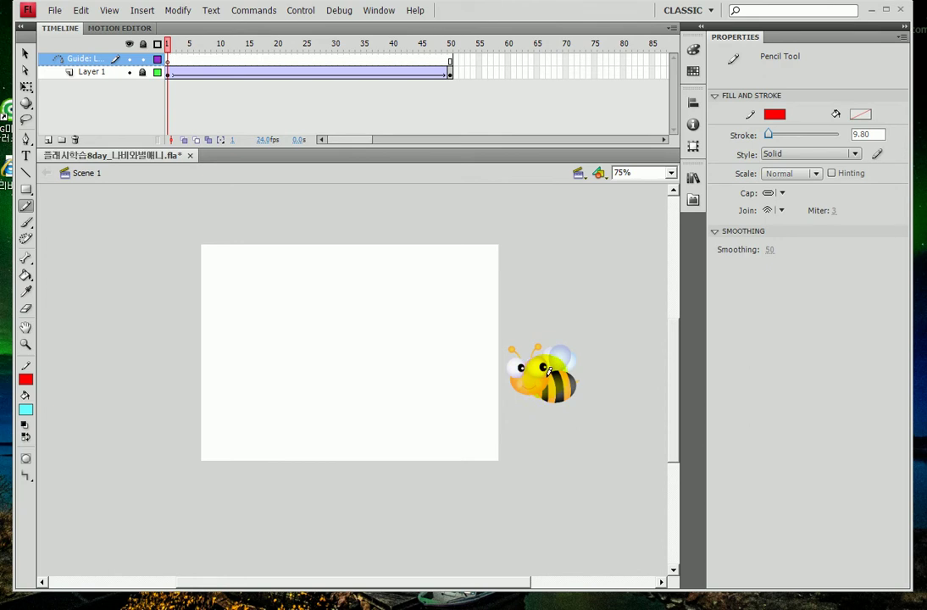
{"action": "mouse_move", "coordinate": [548, 371]}
{"action": "left_mouse_down"}
{"action": "mouse_move", "coordinate": [445, 390]}
{"action": "mouse_move", "coordinate": [323, 388]}
{"action": "mouse_move", "coordinate": [302, 360]}
{"action": "mouse_move", "coordinate": [298, 306]}
{"action": "mouse_move", "coordinate": [330, 271]}
{"action": "mouse_move", "coordinate": [358, 266]}
{"action": "mouse_move", "coordinate": [380, 283]}
{"action": "mouse_move", "coordinate": [393, 330]}
{"action": "mouse_move", "coordinate": [390, 376]}
{"action": "mouse_move", "coordinate": [353, 413]}
{"action": "mouse_move", "coordinate": [276, 417]}
{"action": "mouse_move", "coordinate": [176, 338]}
{"action": "left_mouse_up"}
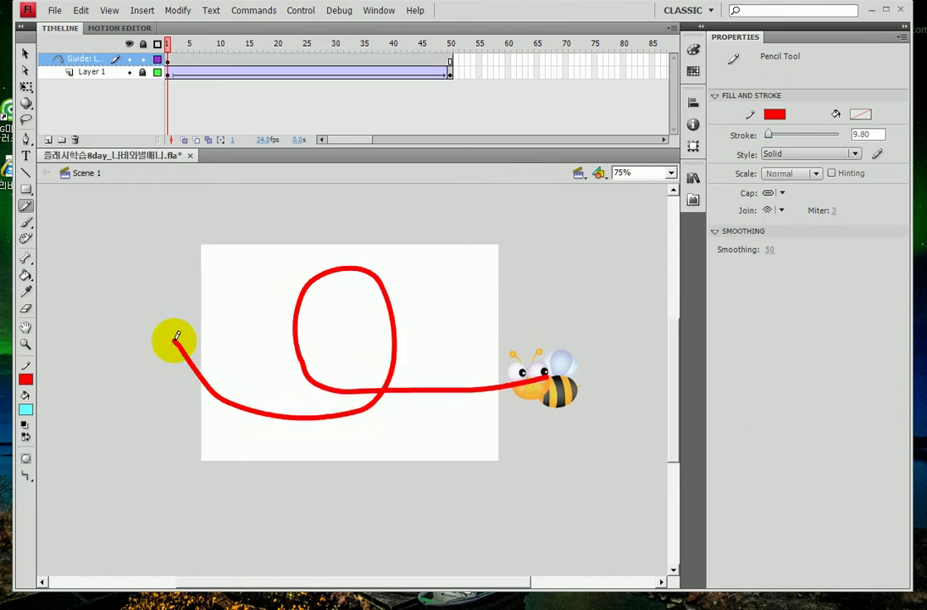
{"action": "left_click_drag", "start_coordinate": [176, 343], "coordinate": [180, 348]}
{"action": "key", "text": "ctrl+z"}
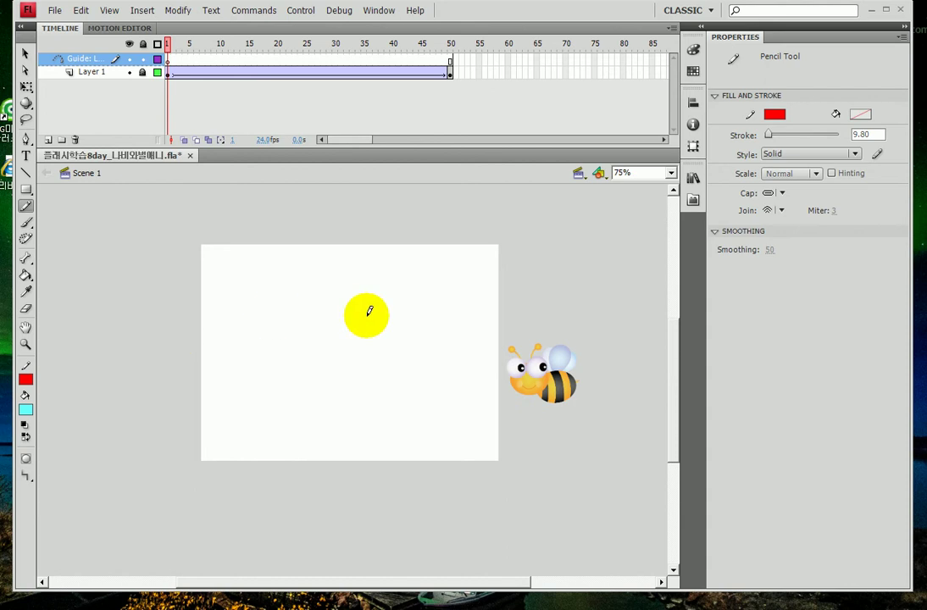
{"action": "mouse_move", "coordinate": [543, 378]}
{"action": "left_mouse_down"}
{"action": "mouse_move", "coordinate": [469, 393]}
{"action": "mouse_move", "coordinate": [348, 393]}
{"action": "mouse_move", "coordinate": [307, 350]}
{"action": "mouse_move", "coordinate": [306, 300]}
{"action": "mouse_move", "coordinate": [331, 278]}
{"action": "mouse_move", "coordinate": [370, 294]}
{"action": "mouse_move", "coordinate": [390, 333]}
{"action": "mouse_move", "coordinate": [367, 392]}
{"action": "mouse_move", "coordinate": [288, 417]}
{"action": "mouse_move", "coordinate": [159, 343]}
{"action": "left_mouse_up"}
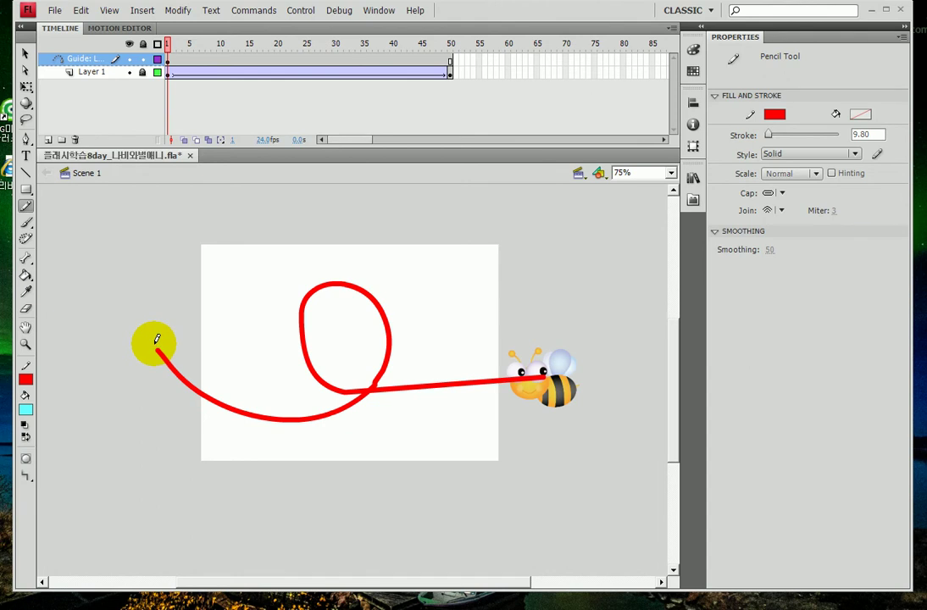
{"action": "key", "text": "ctrl+z"}
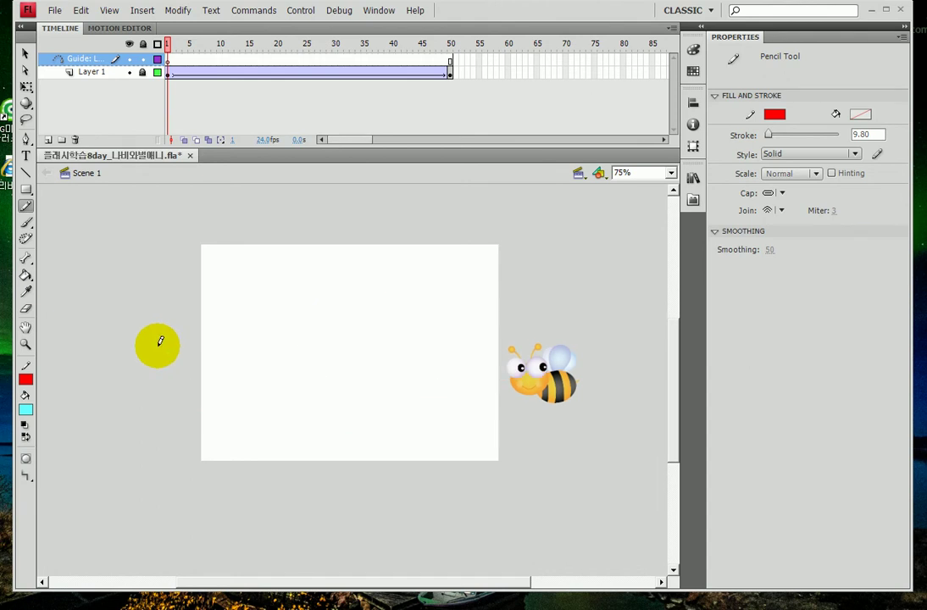
- Draw a looping freehand path from the bee across the stage to beyond its left edge, then lock the guide layer and unlock Layer 1
{"action": "key", "text": "ctrl+minus"}
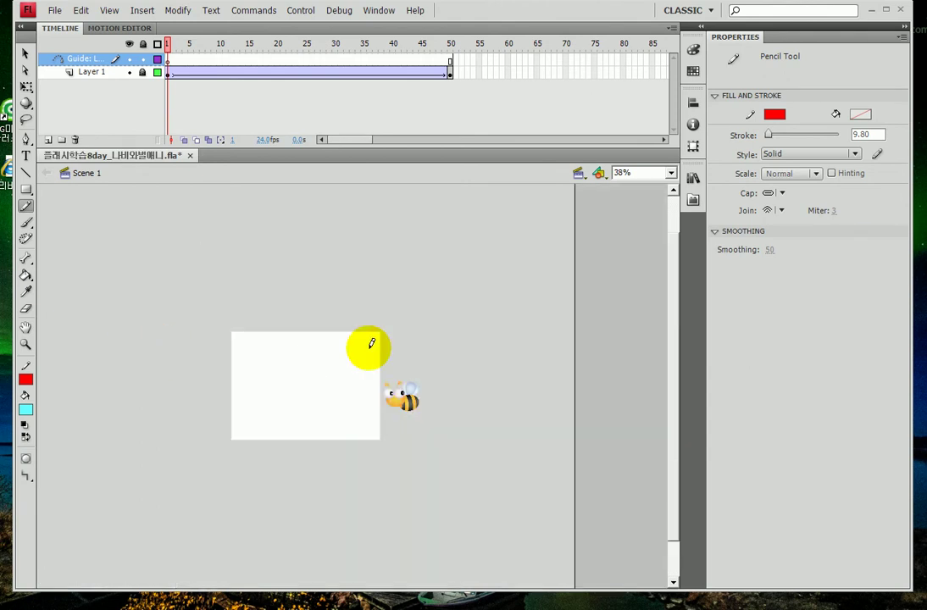
{"action": "mouse_move", "coordinate": [408, 397]}
{"action": "left_mouse_down"}
{"action": "mouse_move", "coordinate": [297, 396]}
{"action": "mouse_move", "coordinate": [273, 374]}
{"action": "mouse_move", "coordinate": [306, 346]}
{"action": "left_mouse_up"}
{"action": "key", "text": "ctrl+z"}
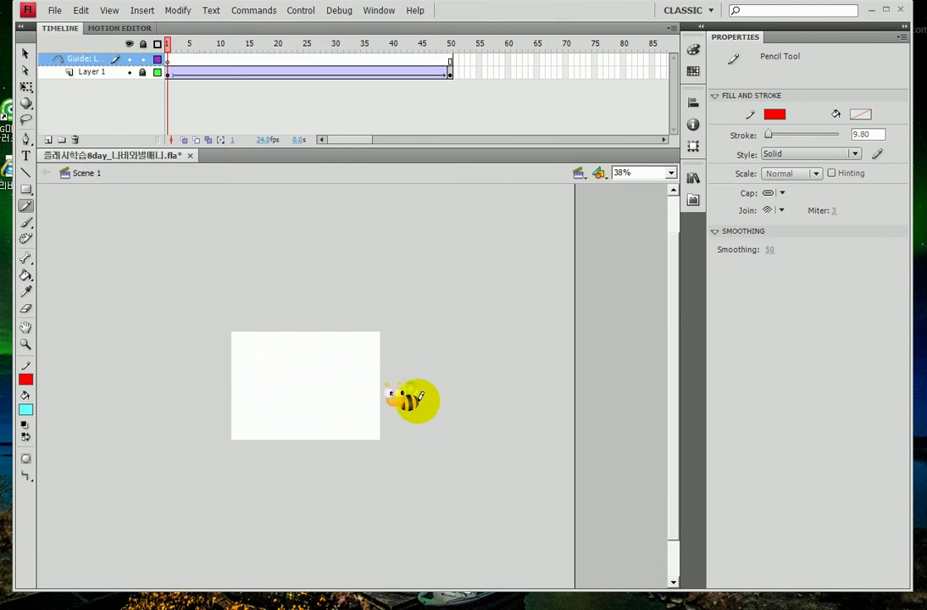
{"action": "mouse_move", "coordinate": [409, 395]}
{"action": "left_mouse_down"}
{"action": "mouse_move", "coordinate": [304, 398]}
{"action": "mouse_move", "coordinate": [277, 382]}
{"action": "mouse_move", "coordinate": [276, 356]}
{"action": "mouse_move", "coordinate": [289, 343]}
{"action": "mouse_move", "coordinate": [317, 343]}
{"action": "mouse_move", "coordinate": [334, 350]}
{"action": "mouse_move", "coordinate": [346, 379]}
{"action": "mouse_move", "coordinate": [336, 405]}
{"action": "mouse_move", "coordinate": [304, 414]}
{"action": "mouse_move", "coordinate": [241, 410]}
{"action": "mouse_move", "coordinate": [178, 372]}
{"action": "left_mouse_up"}
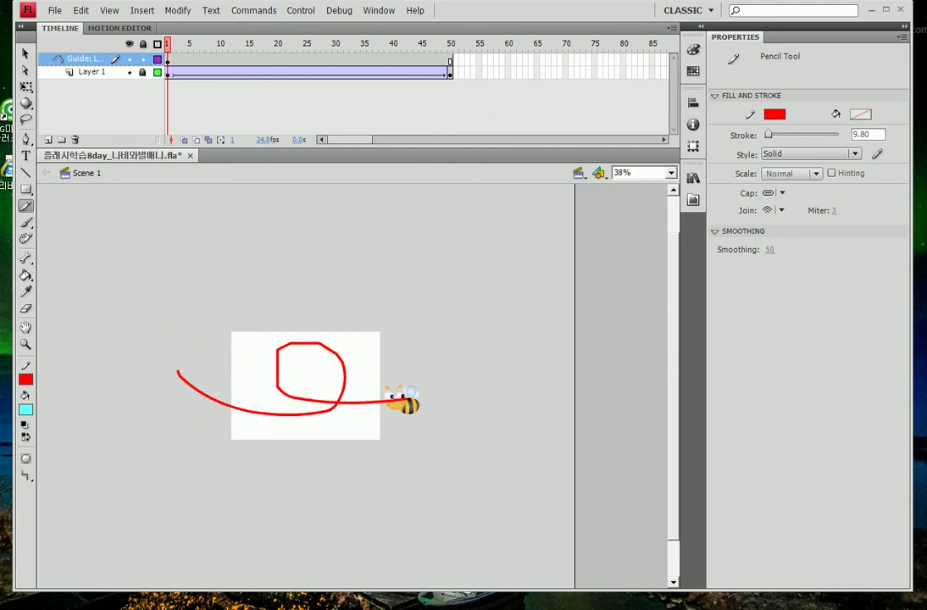
{"action": "left_click", "coordinate": [142, 58]}
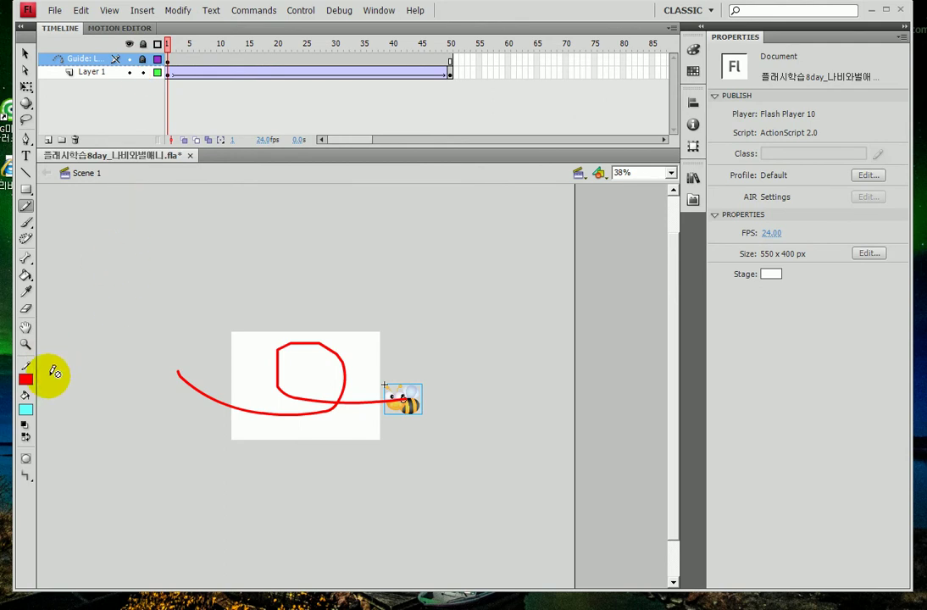
- Examine the bee and the start of the guide path up close, comparing normal and outline display of both layers
{"action": "left_click", "coordinate": [31, 349]}
{"action": "left_click_drag", "start_coordinate": [306, 341], "coordinate": [422, 428]}
{"action": "left_click_drag", "start_coordinate": [169, 414], "coordinate": [390, 414]}
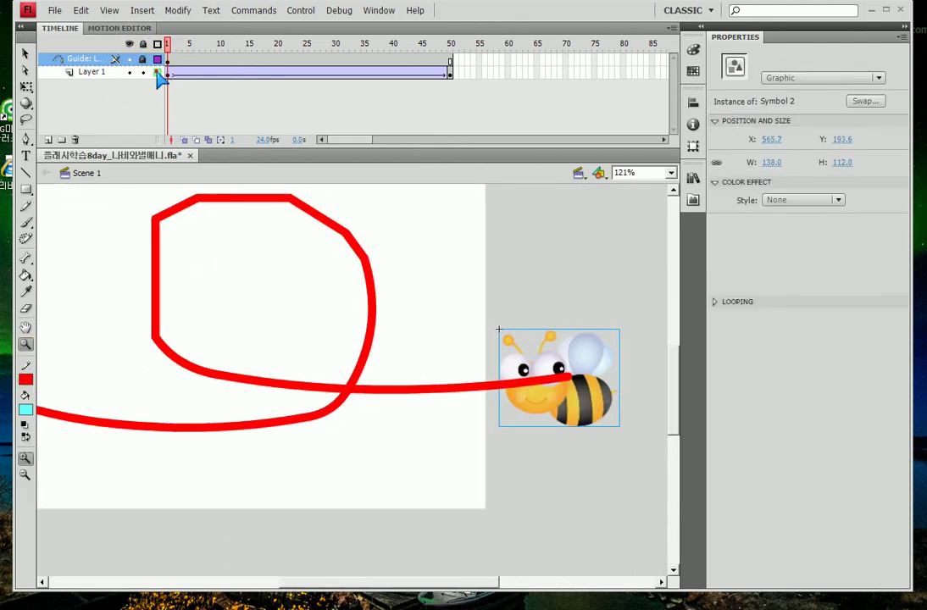
{"action": "left_click", "coordinate": [157, 72]}
{"action": "left_click", "coordinate": [157, 72]}
{"action": "left_click", "coordinate": [157, 58]}
{"action": "left_click", "coordinate": [157, 58]}
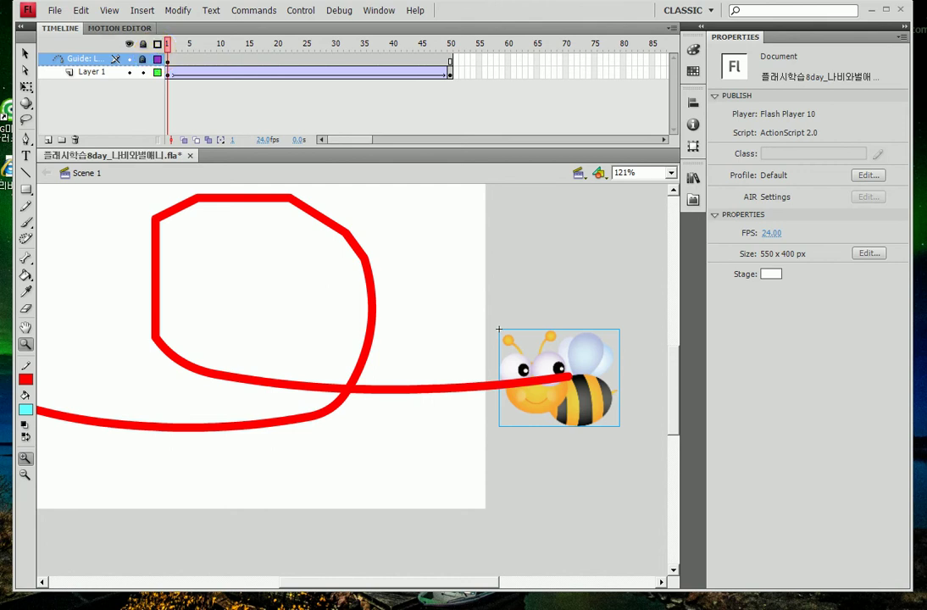
- Select frame 1 of Layer 1 and display the guide layer as outlines to check the bee's centre against the path's start
{"action": "left_click", "coordinate": [169, 75]}
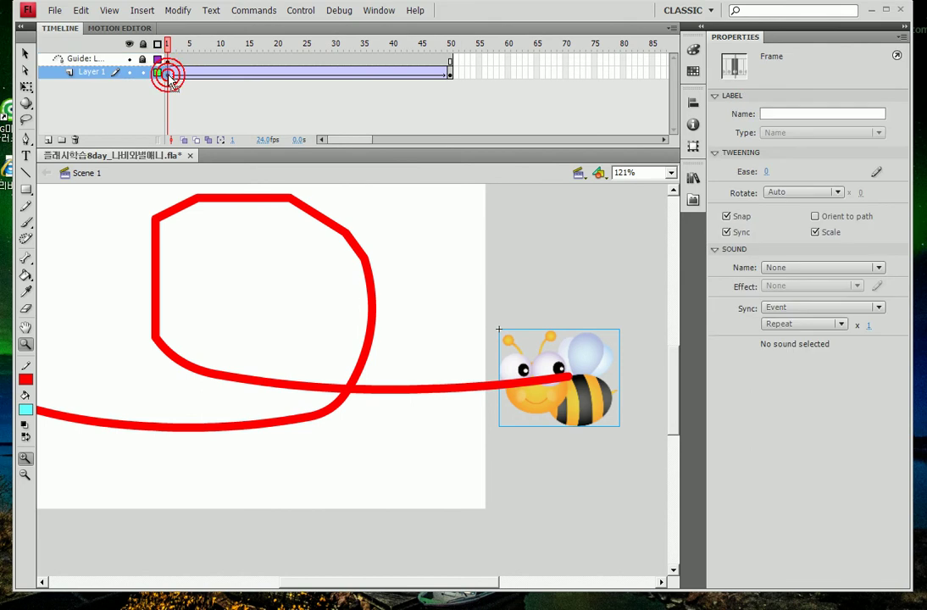
{"action": "left_click", "coordinate": [166, 74]}
{"action": "left_click", "coordinate": [26, 53]}
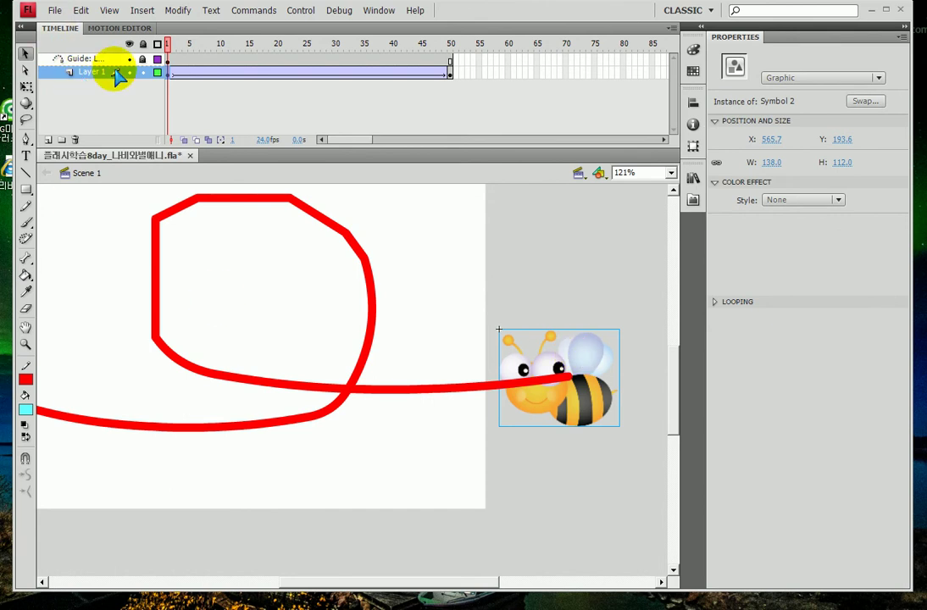
{"action": "left_click", "coordinate": [158, 59]}
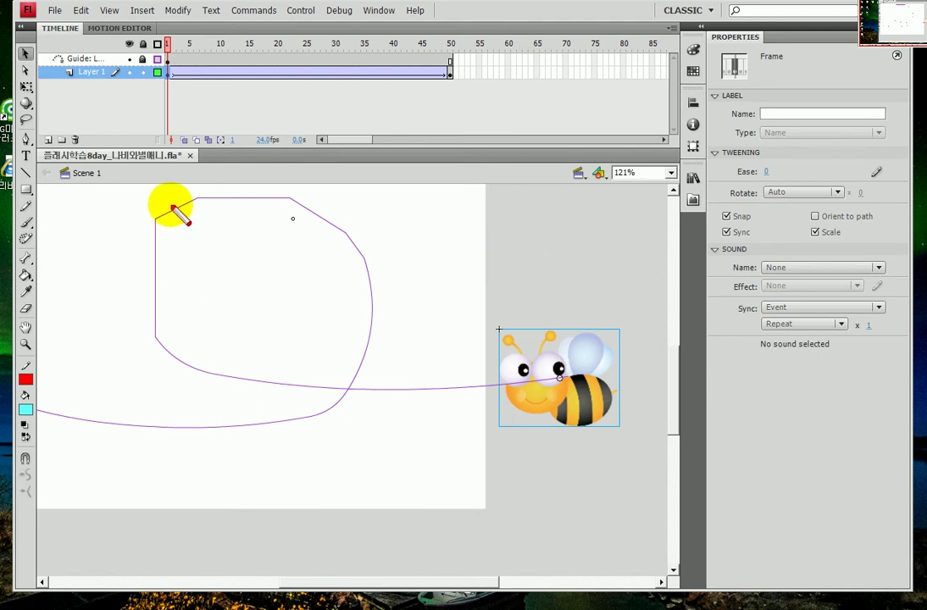
{"action": "mouse_move", "coordinate": [576, 410]}
{"action": "left_mouse_down"}
{"action": "mouse_move", "coordinate": [534, 369]}
{"action": "mouse_move", "coordinate": [595, 388]}
{"action": "mouse_move", "coordinate": [586, 421]}
{"action": "left_mouse_up"}
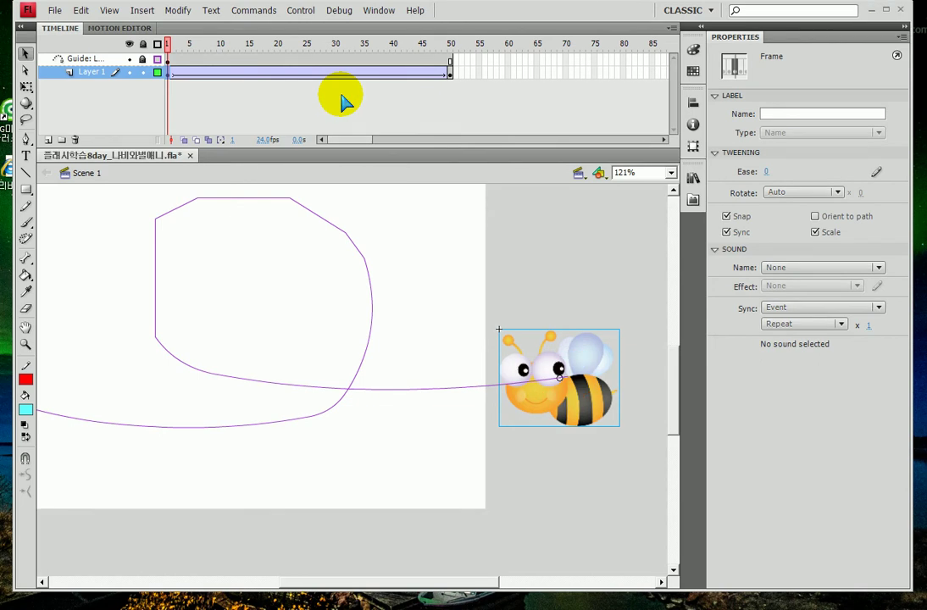
- At frame 50, move the bee so its centre sits on the guide path near its end, about X -223, Y 141
{"action": "left_click", "coordinate": [450, 77]}
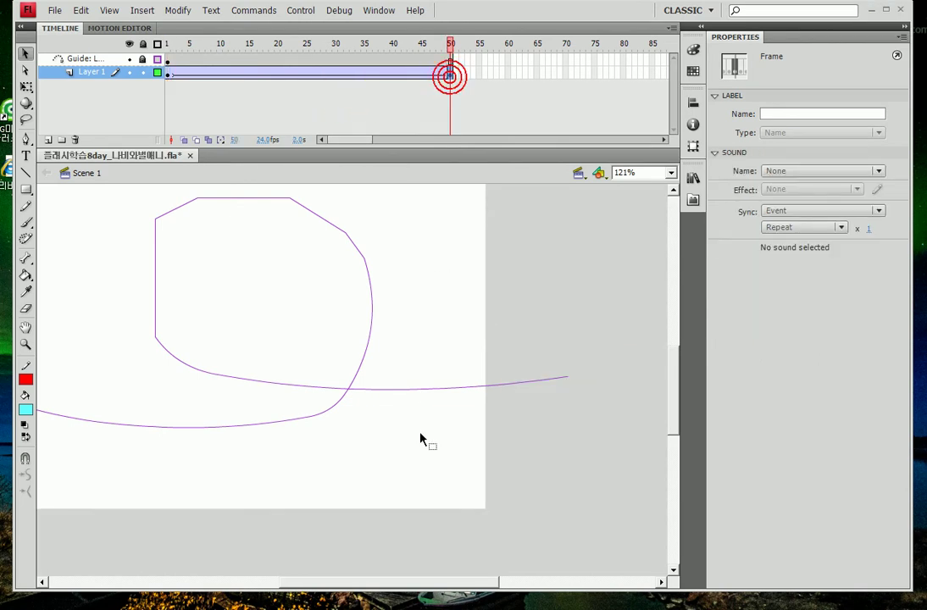
{"action": "left_click_drag", "start_coordinate": [454, 591], "coordinate": [317, 576]}
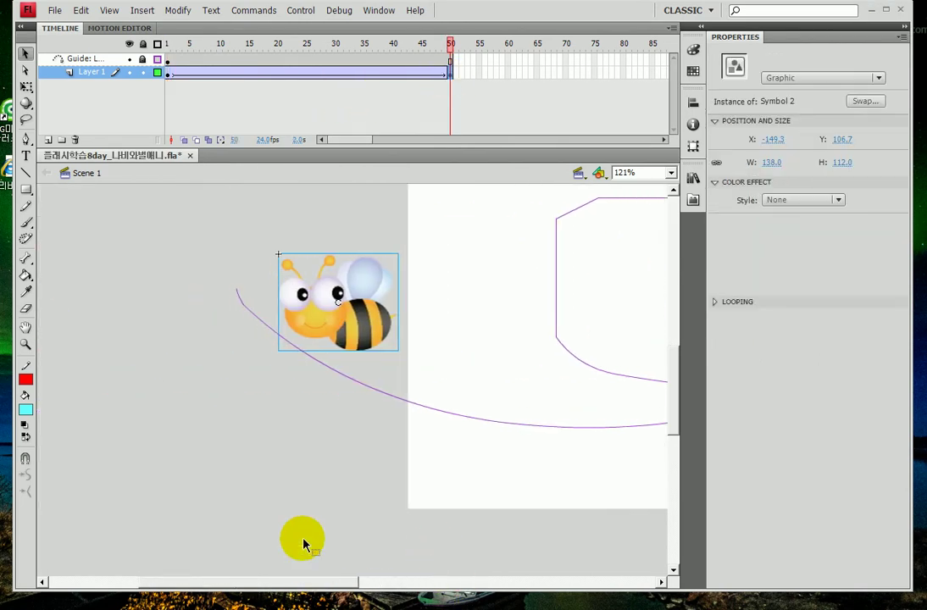
{"action": "left_click_drag", "start_coordinate": [374, 302], "coordinate": [312, 316]}
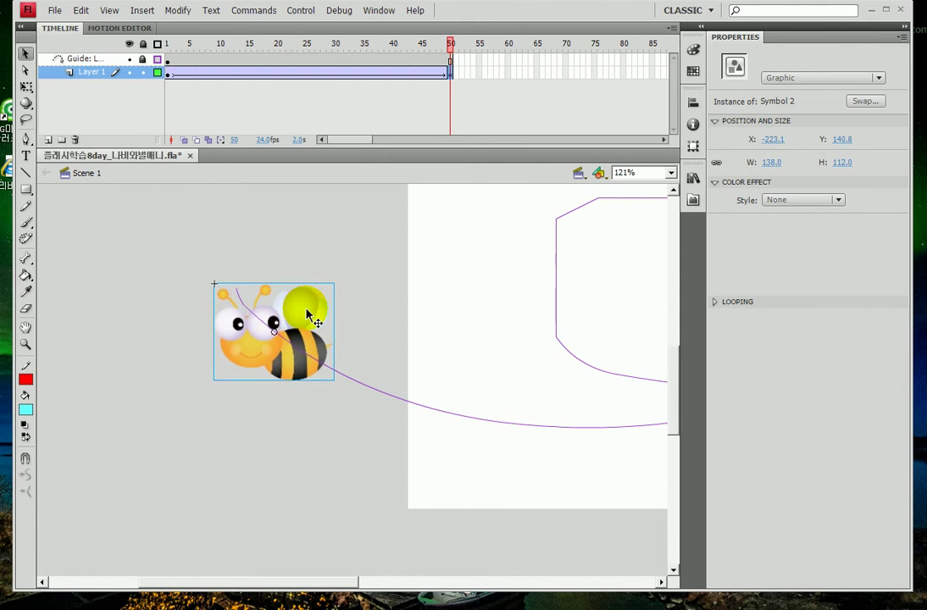
- Test the movie to review the bee's flight along the guide path, and close the preview
{"action": "key", "text": "ctrl+Return"}
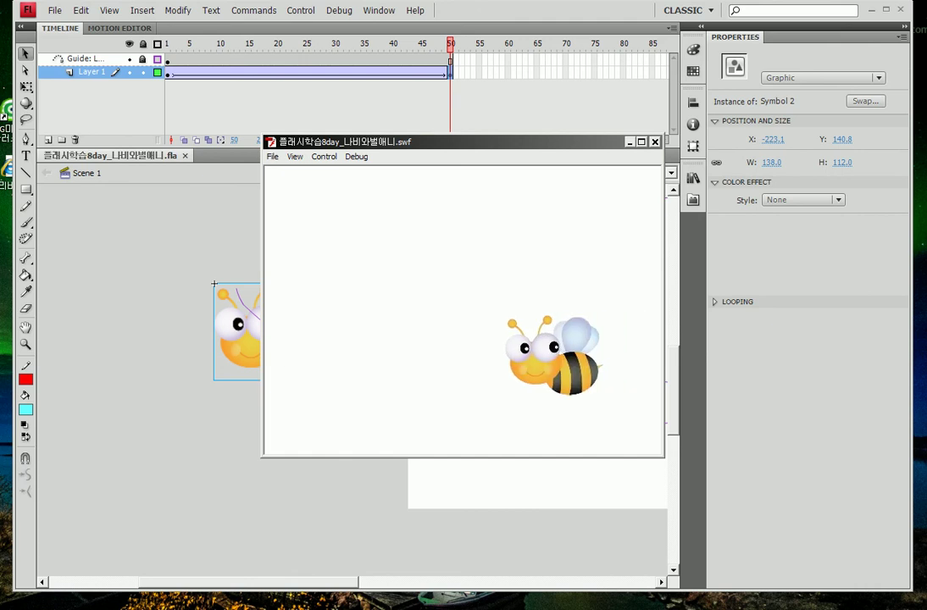
{"action": "left_click", "coordinate": [741, 501]}
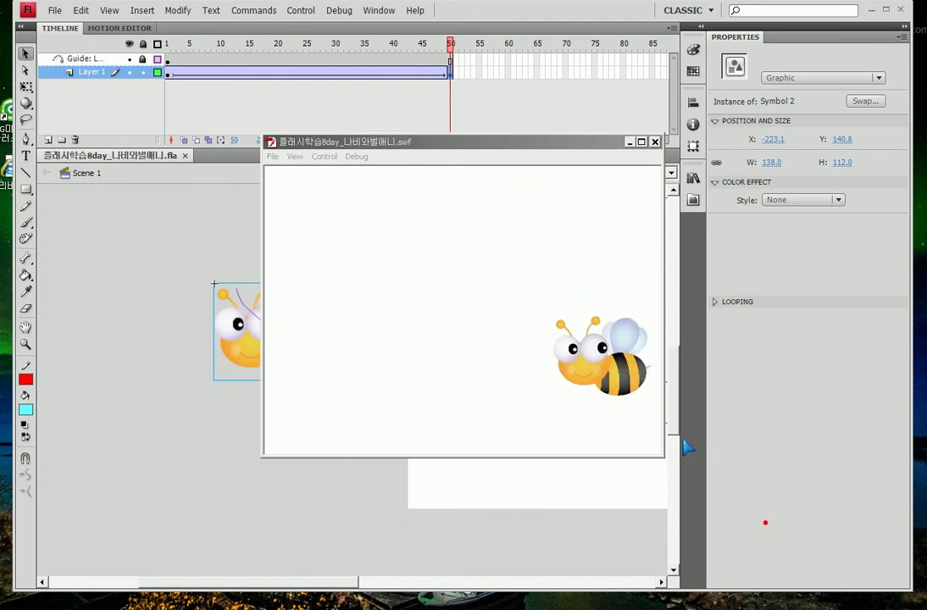
{"action": "left_click", "coordinate": [553, 146]}
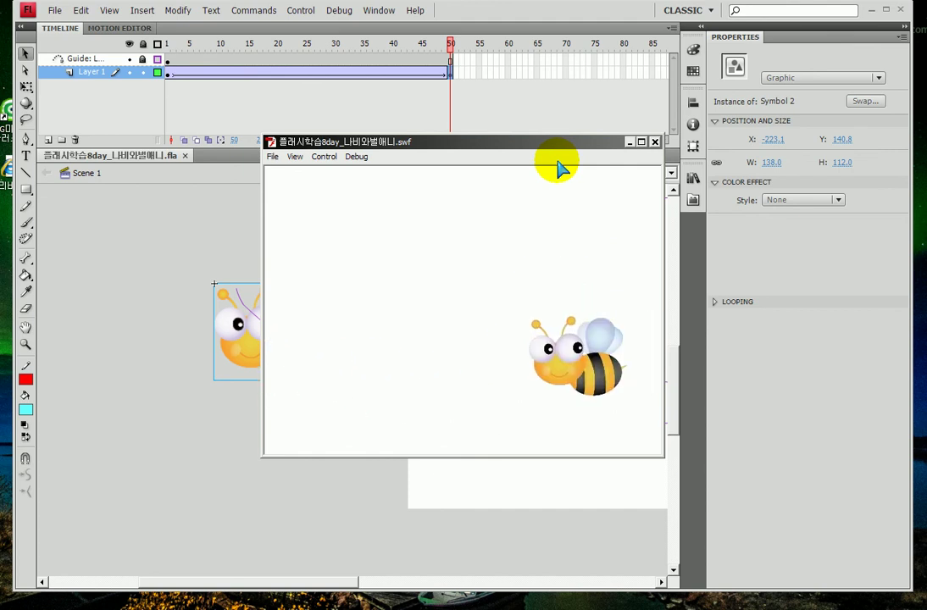
{"action": "left_click", "coordinate": [654, 142]}
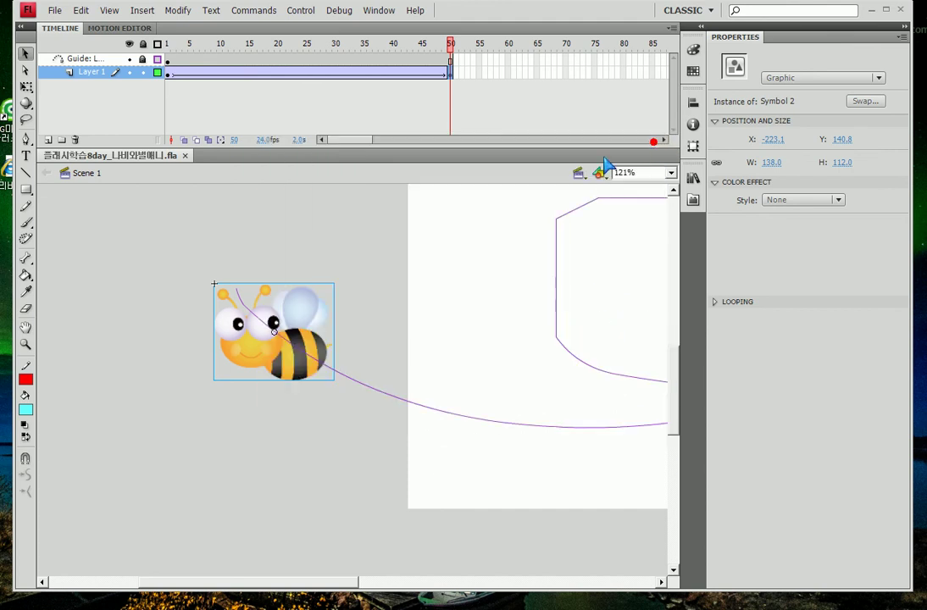
- Turn on Orient to path for Layer 1's classic tween and test the movie
{"action": "left_click", "coordinate": [282, 75]}
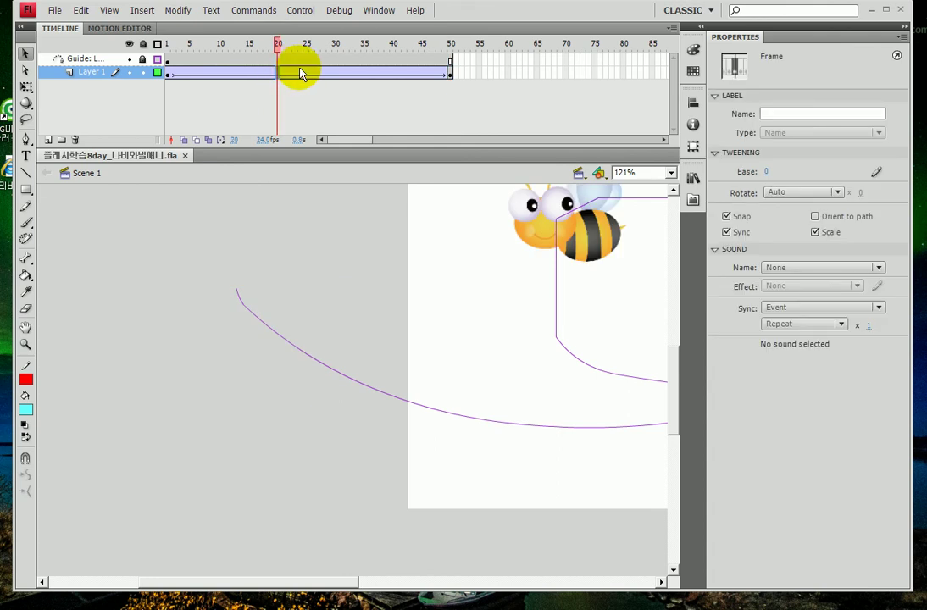
{"action": "left_click", "coordinate": [298, 72]}
{"action": "left_click", "coordinate": [275, 76]}
{"action": "left_click", "coordinate": [301, 79]}
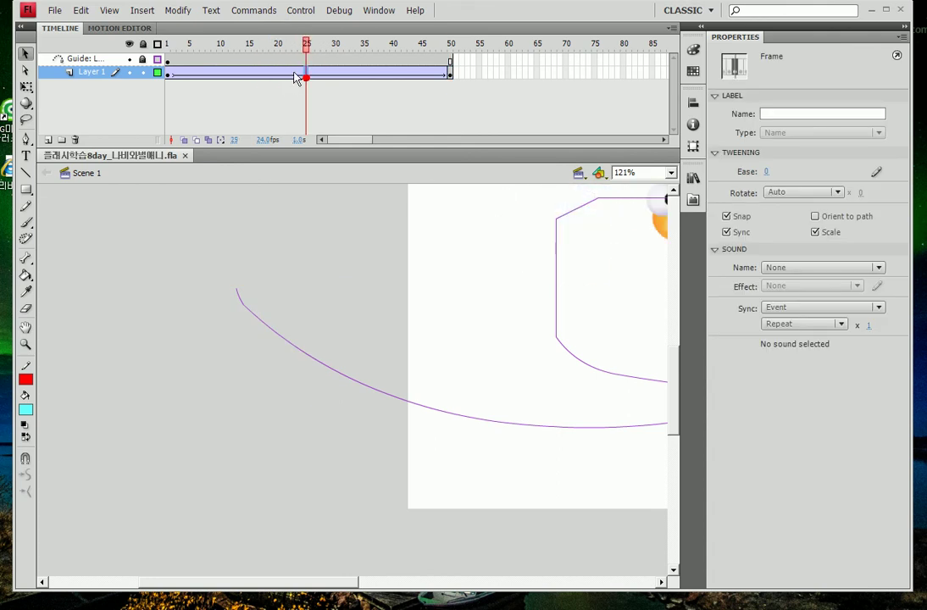
{"action": "left_click_drag", "start_coordinate": [312, 78], "coordinate": [290, 76]}
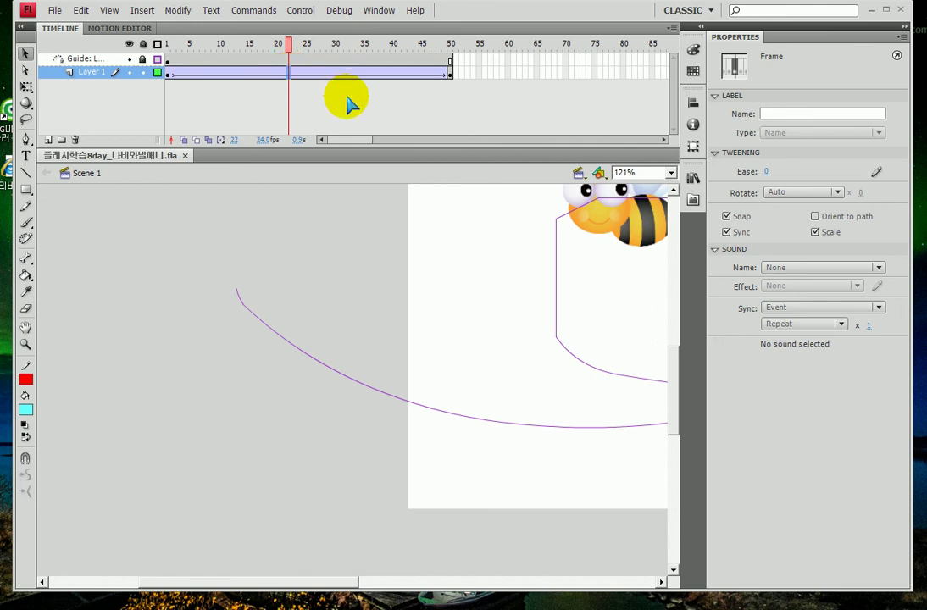
{"action": "left_click", "coordinate": [816, 217]}
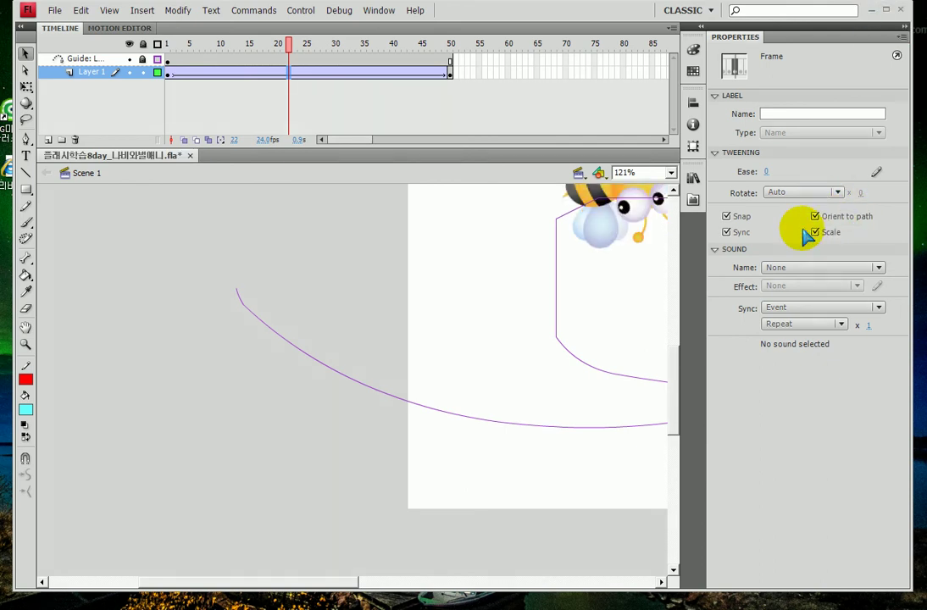
{"action": "key", "text": "ctrl+Return"}
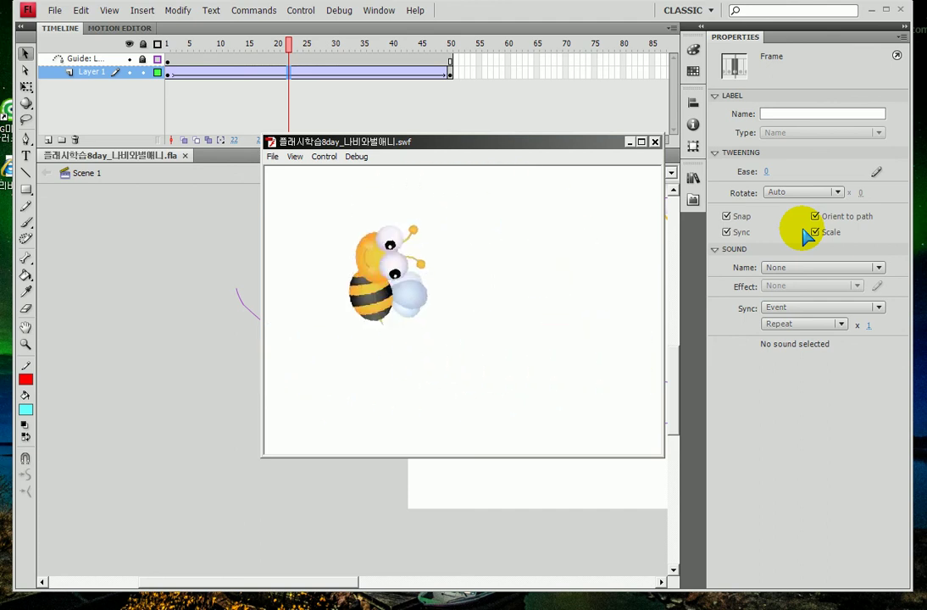
{"action": "left_click", "coordinate": [655, 143]}
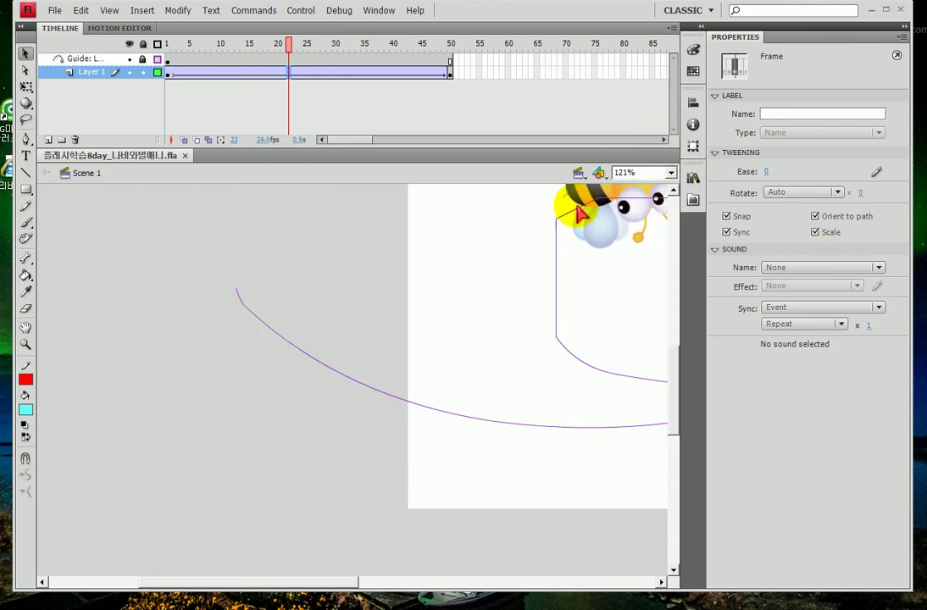